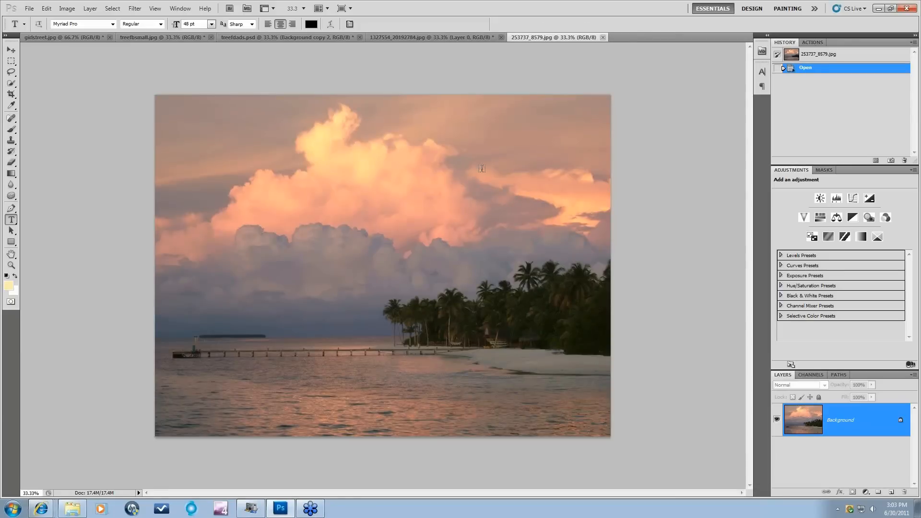
- Place the 253737_8579 sunset picture from the Pictures library into the mountain photo 1327554_20192784.jpg
left_click(437, 36)
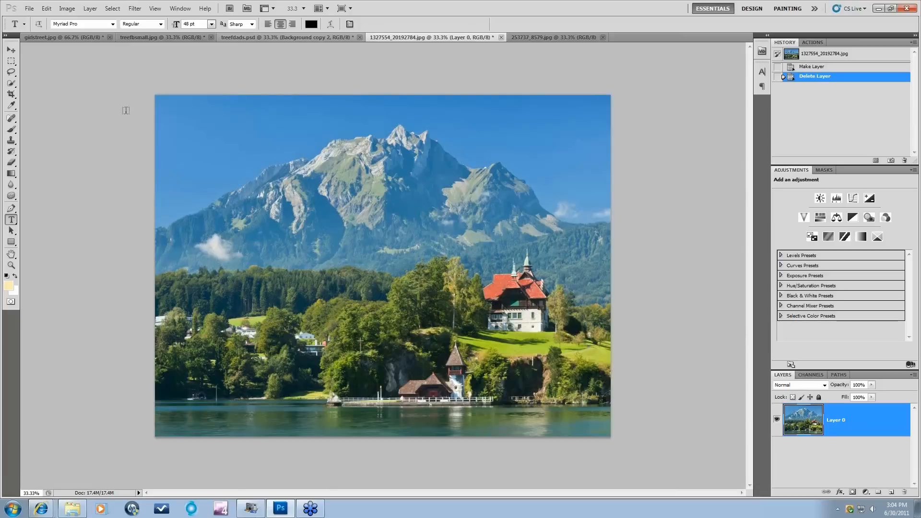
left_click(34, 10)
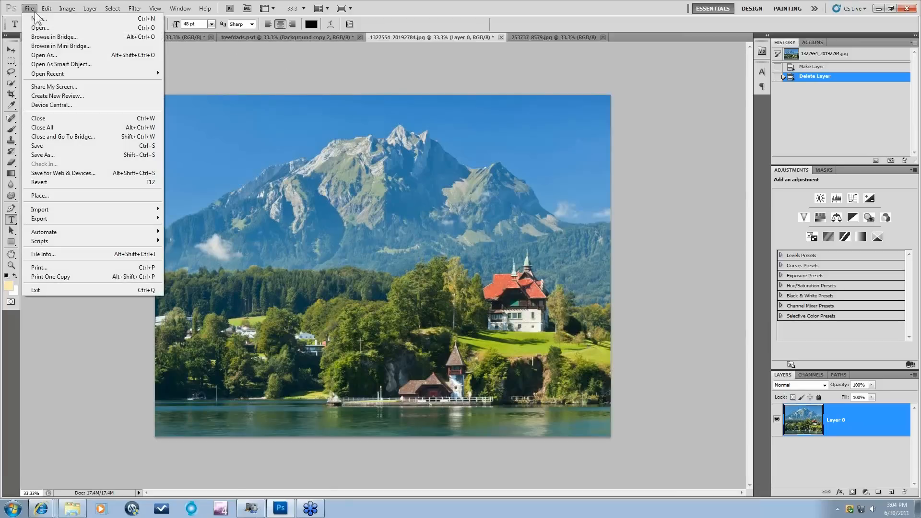
left_click(35, 196)
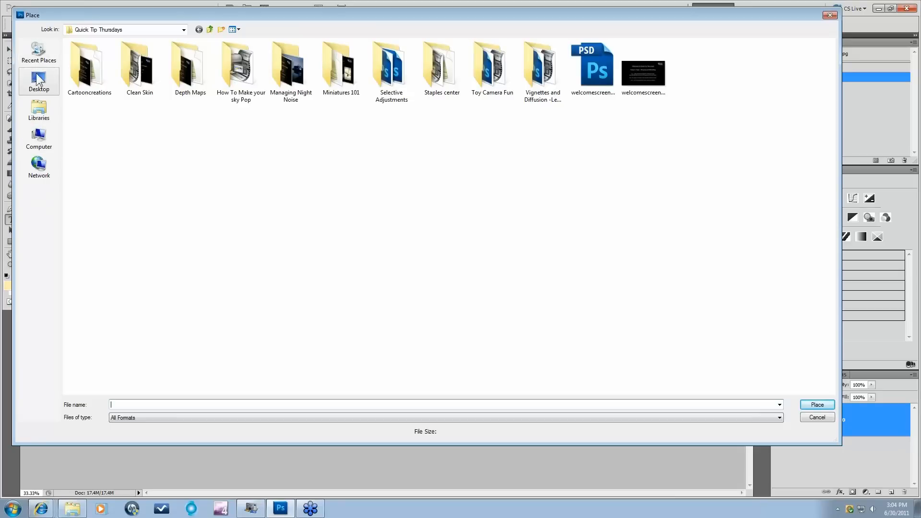
left_click(40, 109)
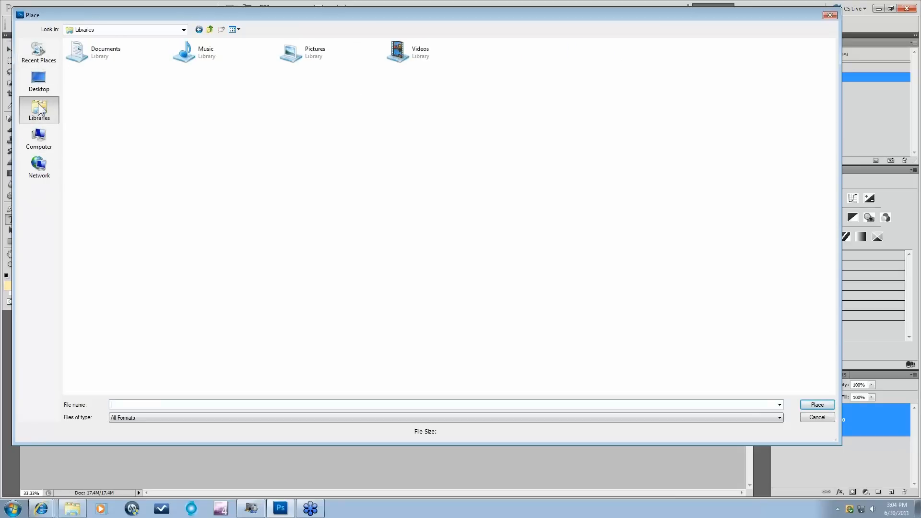
left_click(304, 54)
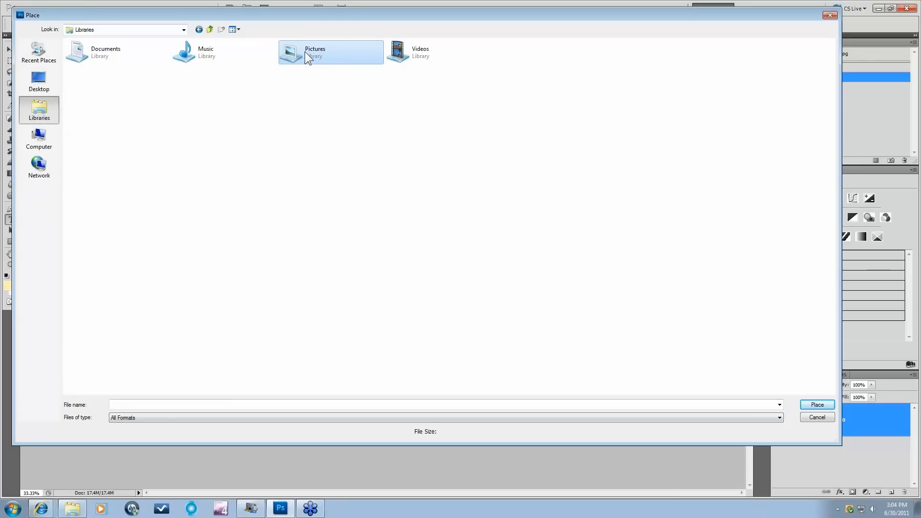
double_click(304, 50)
left_click(594, 71)
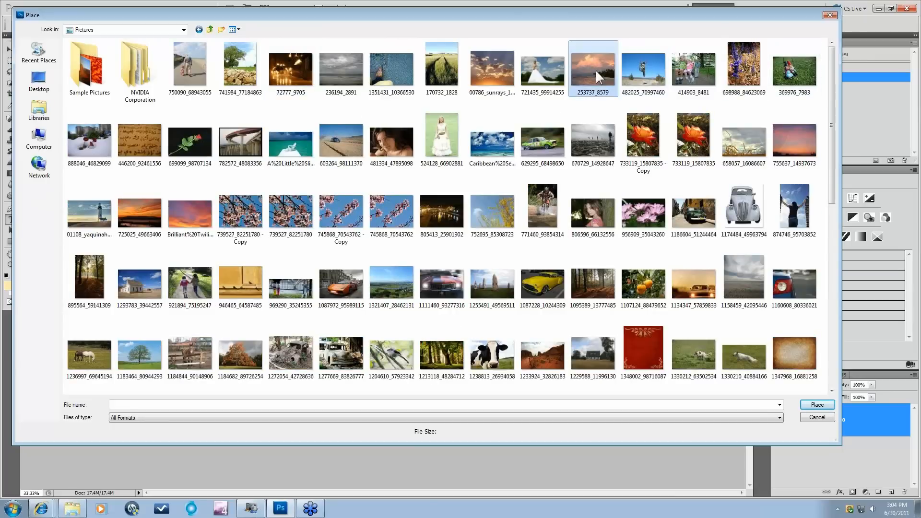
left_click(817, 405)
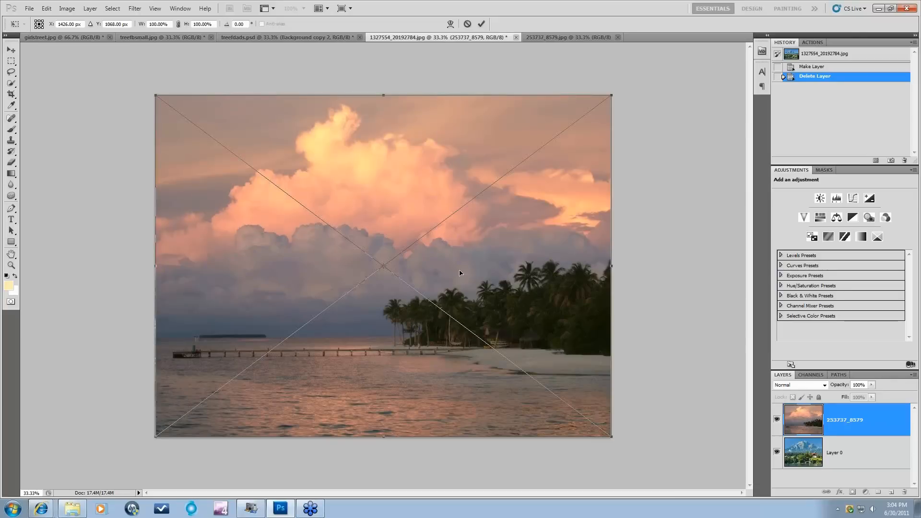
key("t")
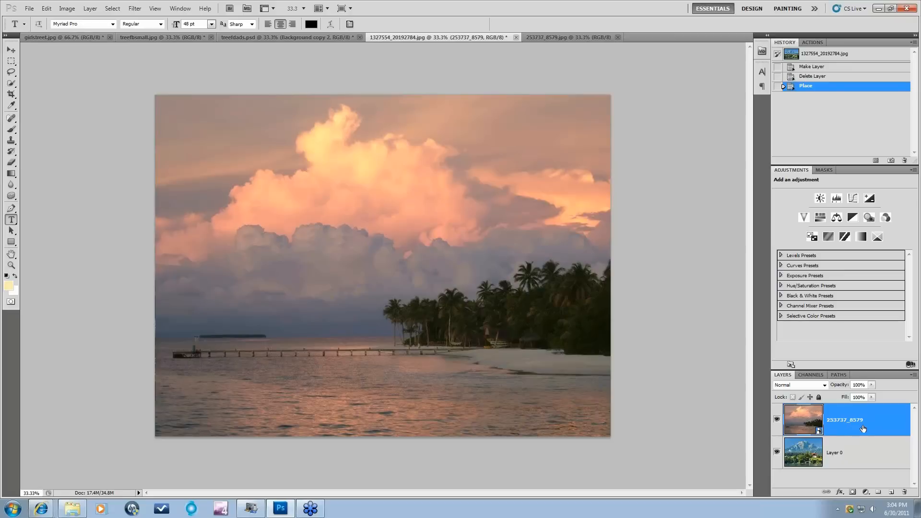
- Try the placed sunset layer beneath the mountain layer, and revert the document to its Delete Layer history state
mouse_move(844, 459)
left_mouse_down()
mouse_move(848, 424)
mouse_move(851, 468)
left_mouse_up()
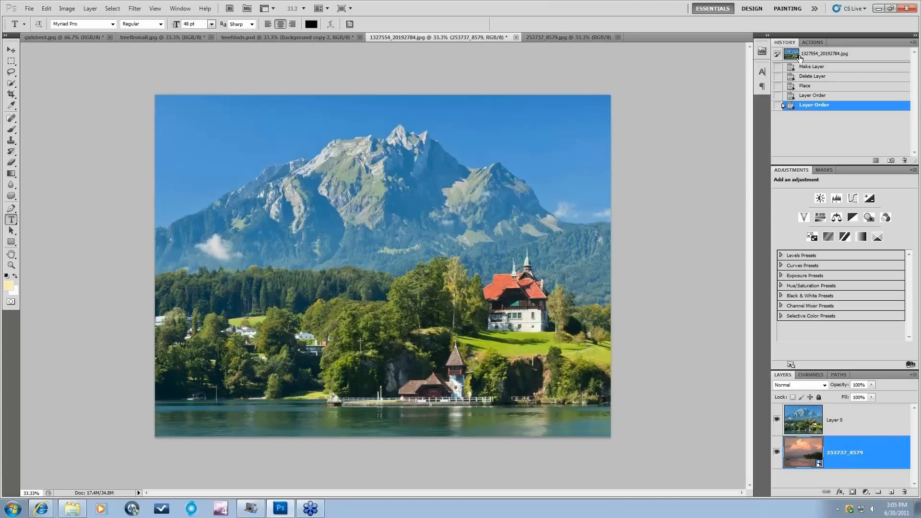
left_click(812, 77)
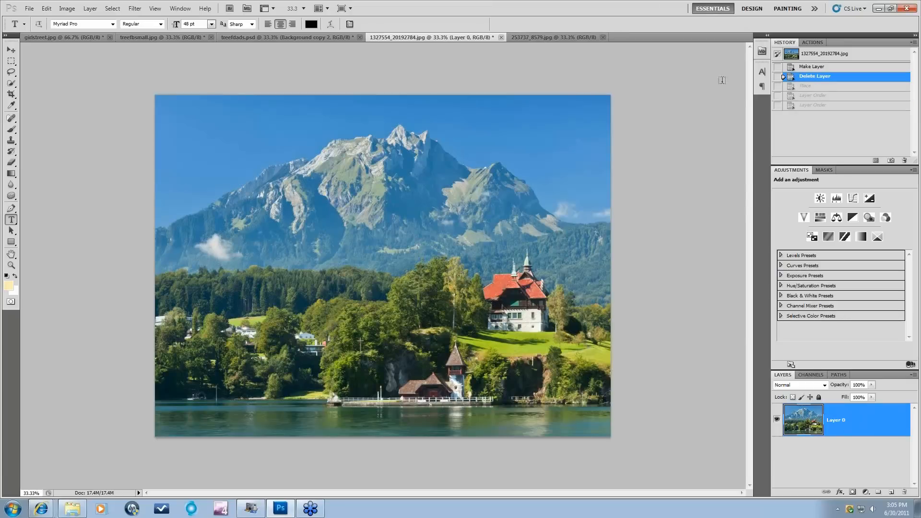
- Float the 253737_8579.jpg document, copy its sunset image into the mountain document as a new layer, and close the sunset document
left_click(571, 37)
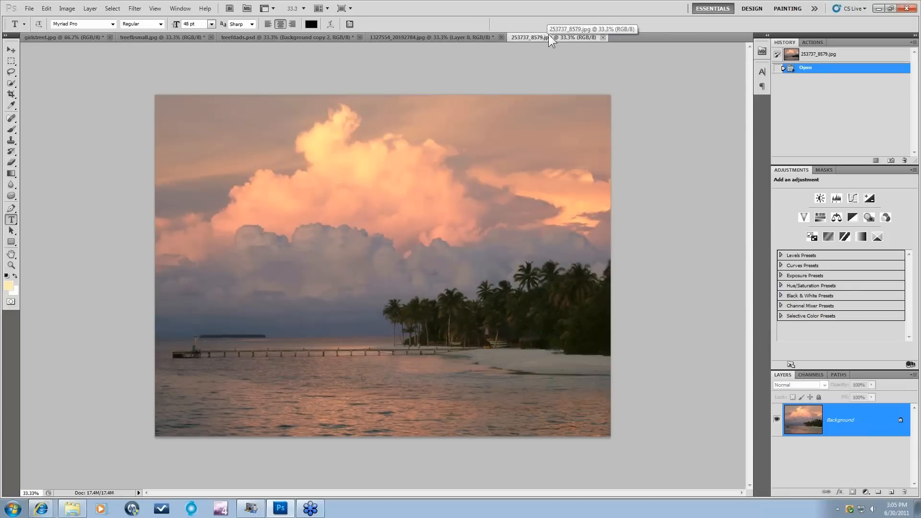
left_click_drag(540, 36, 409, 64)
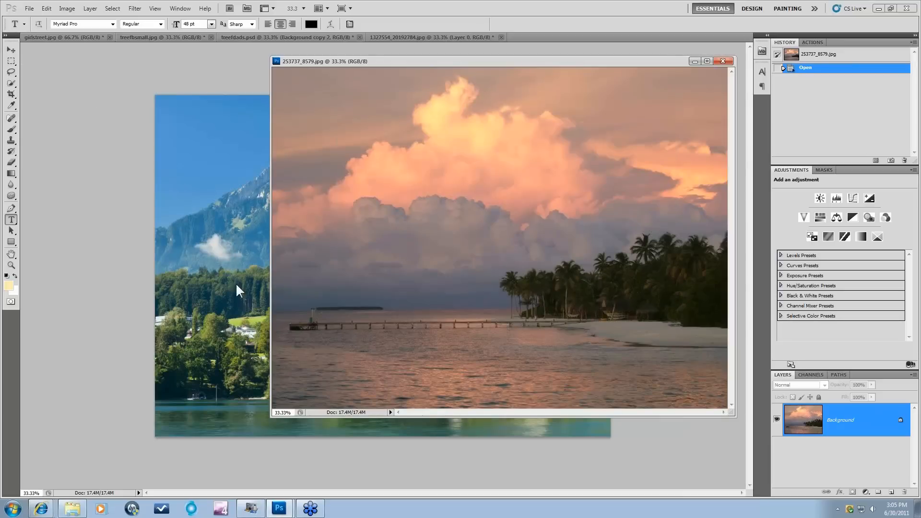
left_click(10, 51)
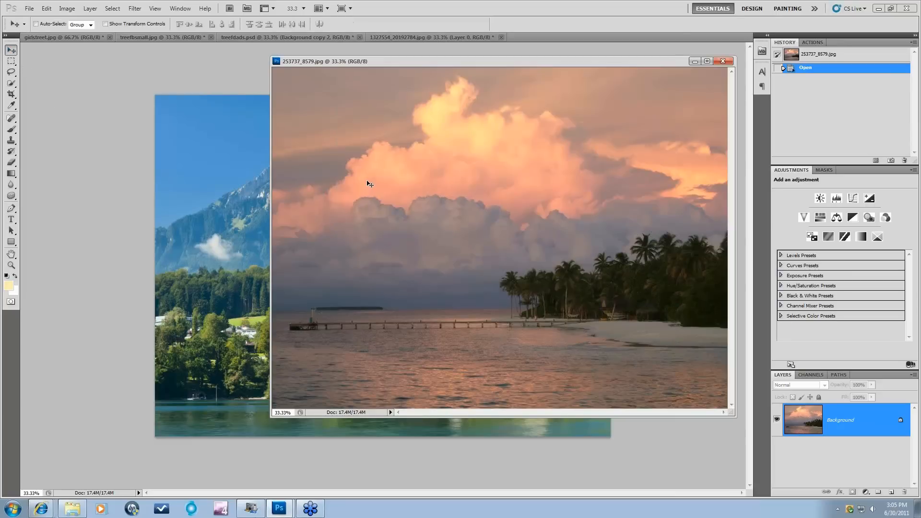
left_click_drag(370, 185, 201, 200)
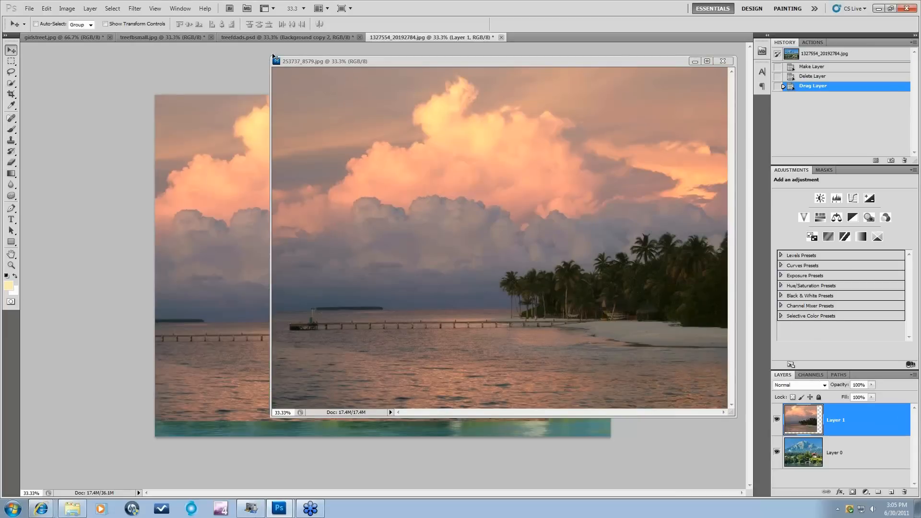
left_click(700, 62)
left_click(723, 61)
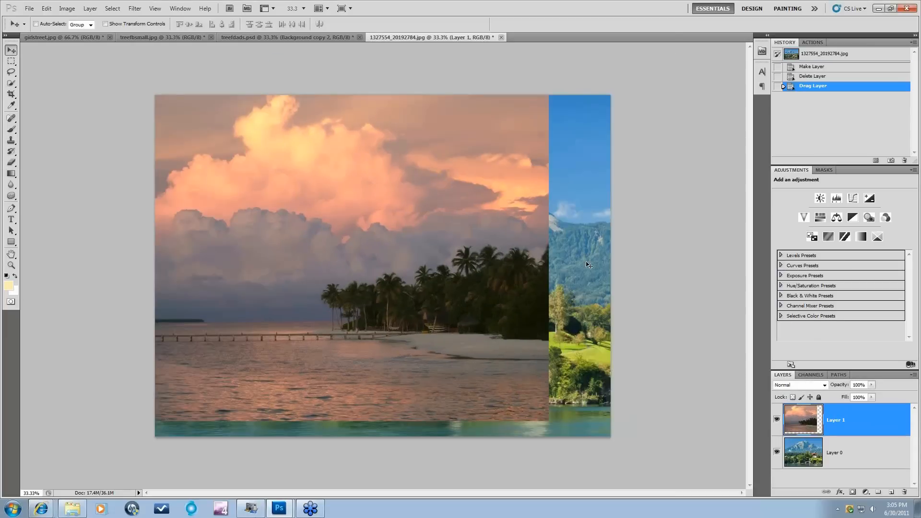
- Align the sunset layer to cover the whole canvas and move it beneath the mountain layer
left_click_drag(453, 266, 517, 280)
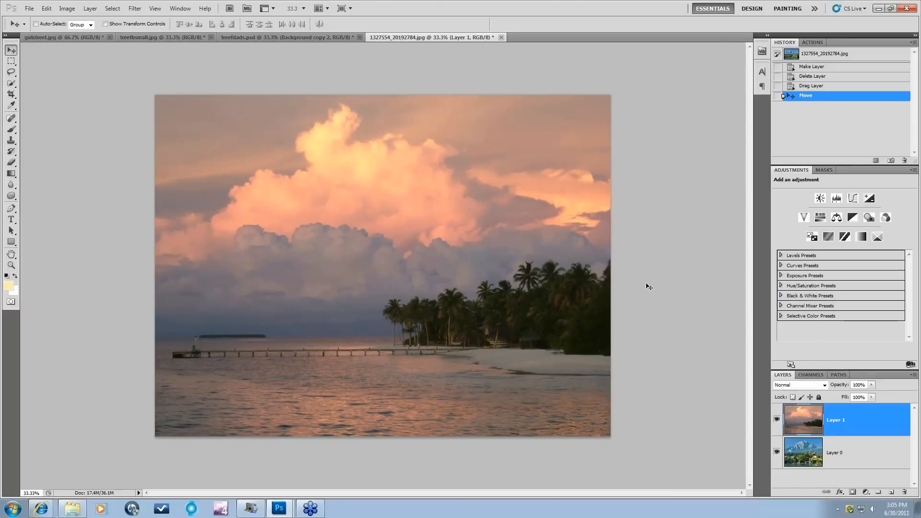
left_click_drag(853, 420, 863, 458)
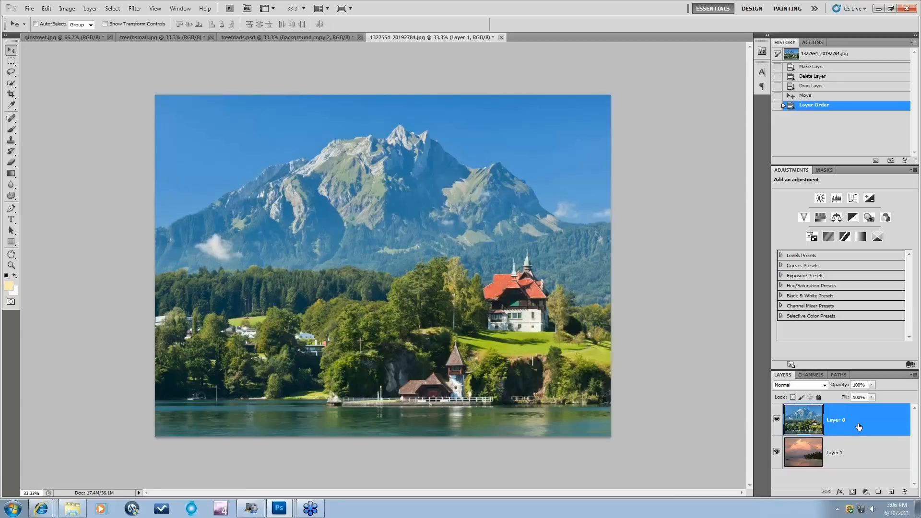
- Open the mountain layer, Layer 0, in the Topaz ReMask 3 filter
left_click(820, 418)
left_click(135, 8)
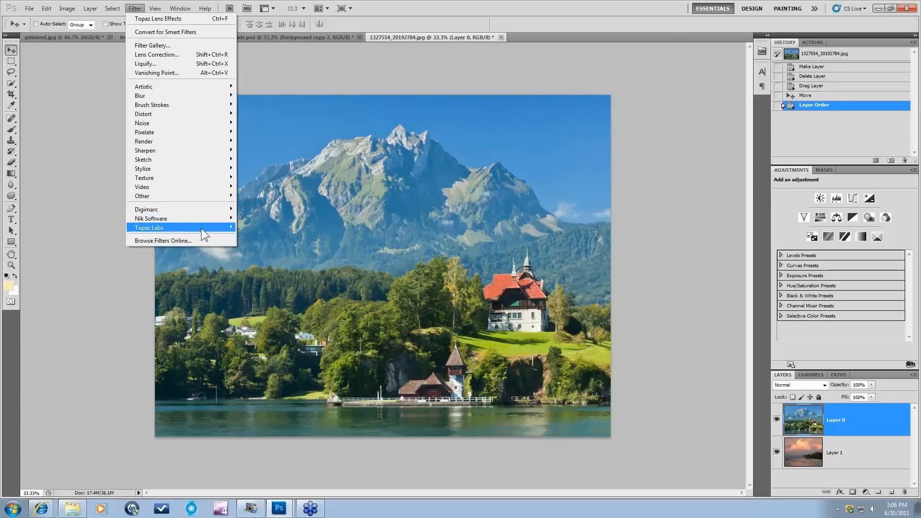
mouse_move(202, 229)
left_click(254, 290)
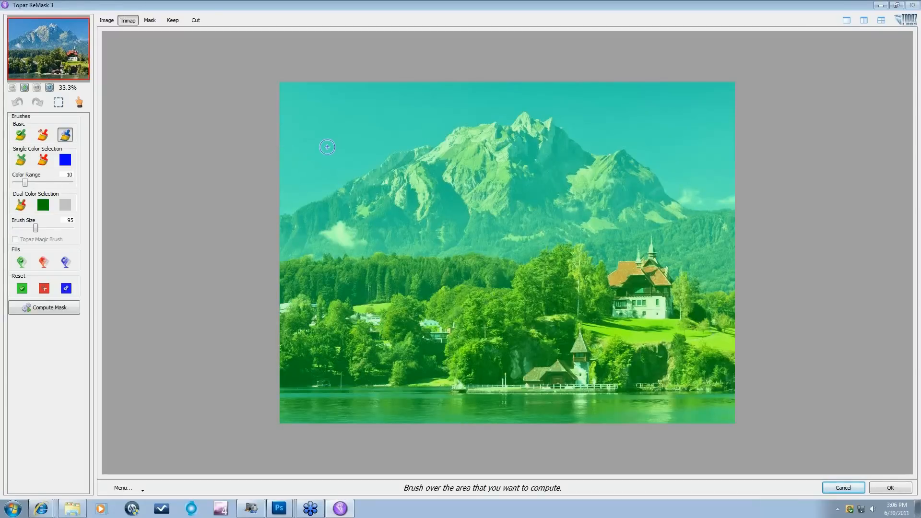
- Reduce the compute brush size to 45 and trace the full mountain ridge line where it meets the sky
key("bracketleft")
key("bracketleft")
key("bracketleft")
key("bracketleft")
key("bracketleft")
mouse_move(288, 216)
left_mouse_down()
mouse_move(393, 155)
mouse_move(438, 145)
mouse_move(461, 127)
mouse_move(511, 126)
mouse_move(524, 113)
mouse_move(555, 118)
mouse_move(595, 156)
mouse_move(626, 149)
mouse_move(684, 207)
mouse_move(739, 210)
left_mouse_up()
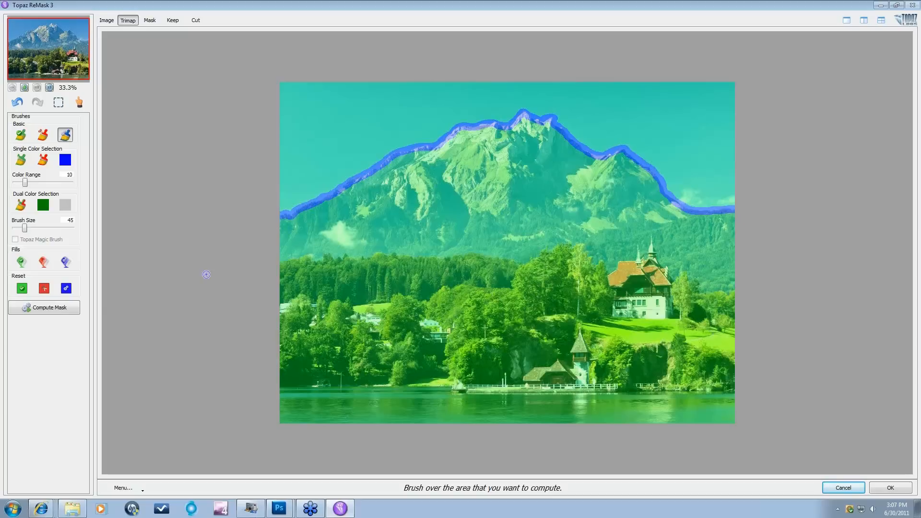
- Fill the sky above the traced ridge as the area to cut and compute the mask
left_click(40, 260)
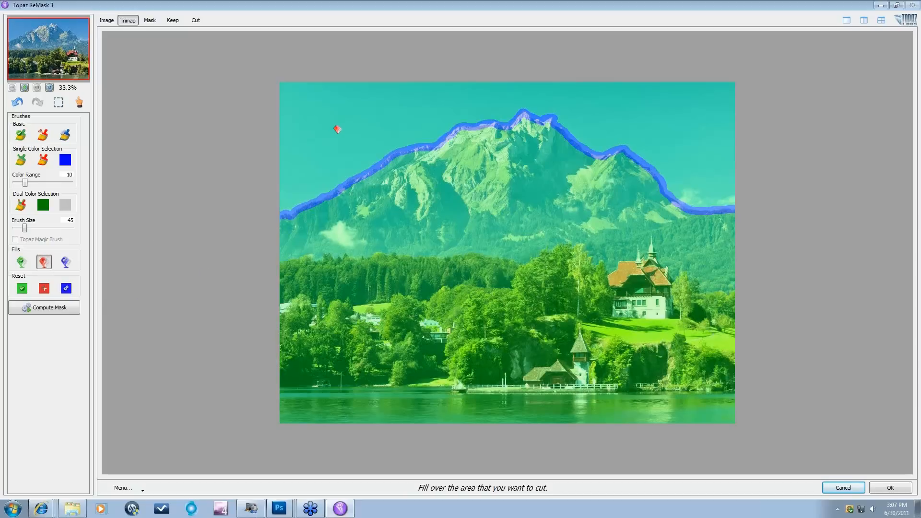
left_click(337, 130)
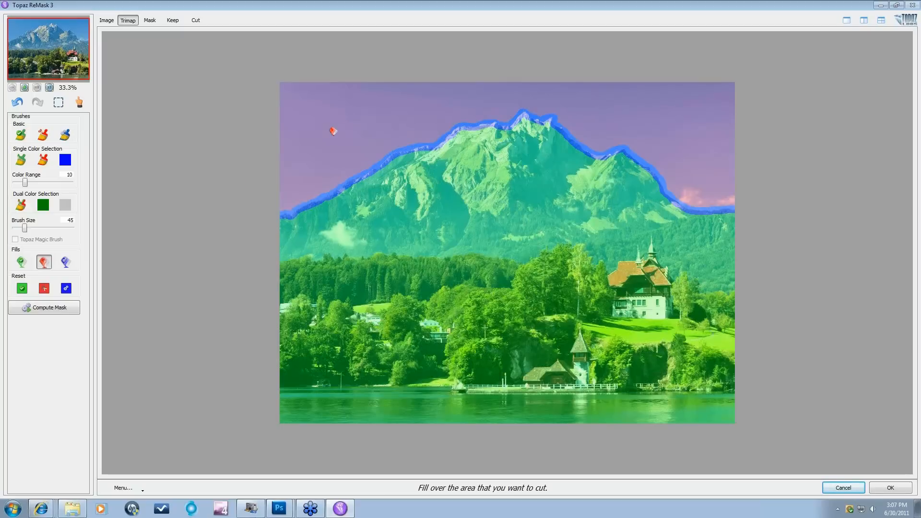
left_click(45, 309)
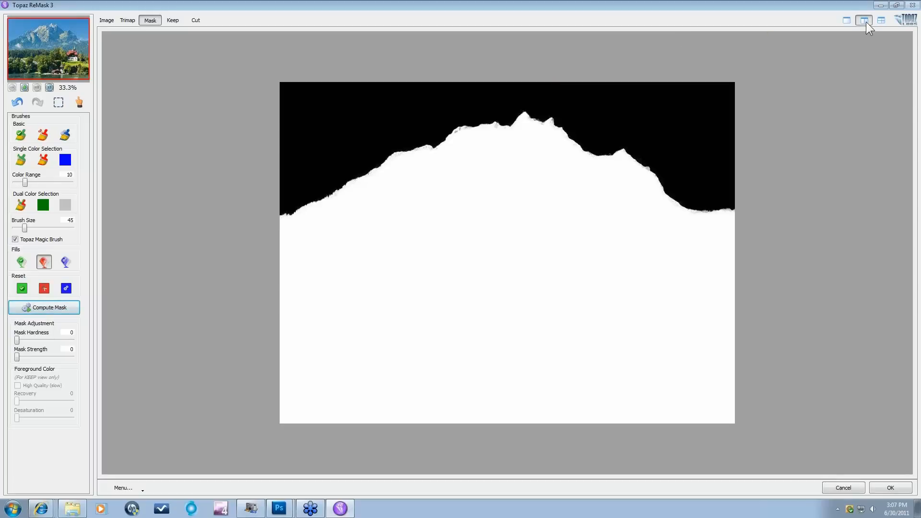
- Split the preview into two side-by-side views, with the mask in one and the Keep result in the other
left_click(865, 22)
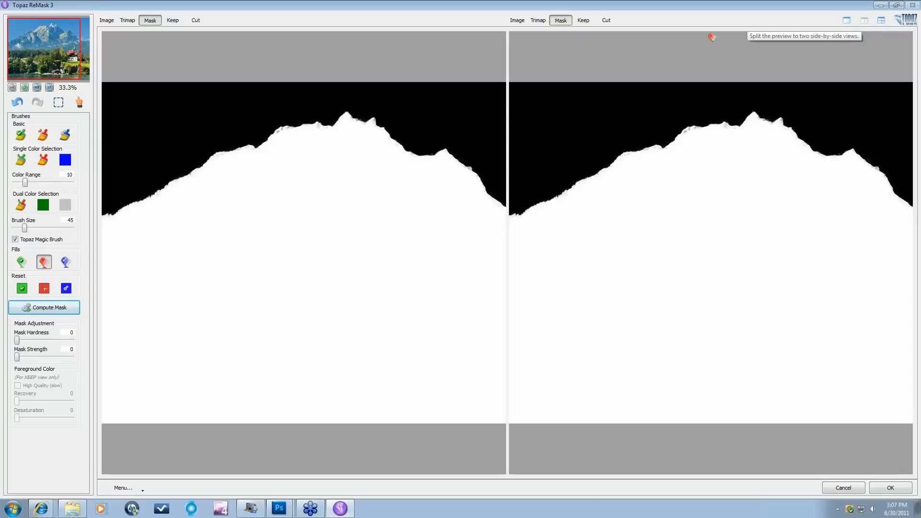
left_click(584, 21)
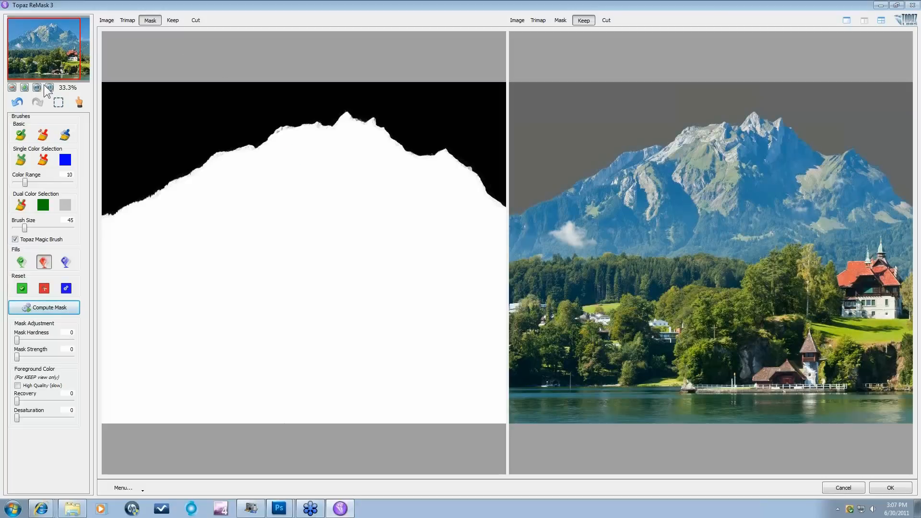
- Paint with the Keep brush just inside the mountain ridge to clean up the grey patches along the mask edge
left_click(24, 88)
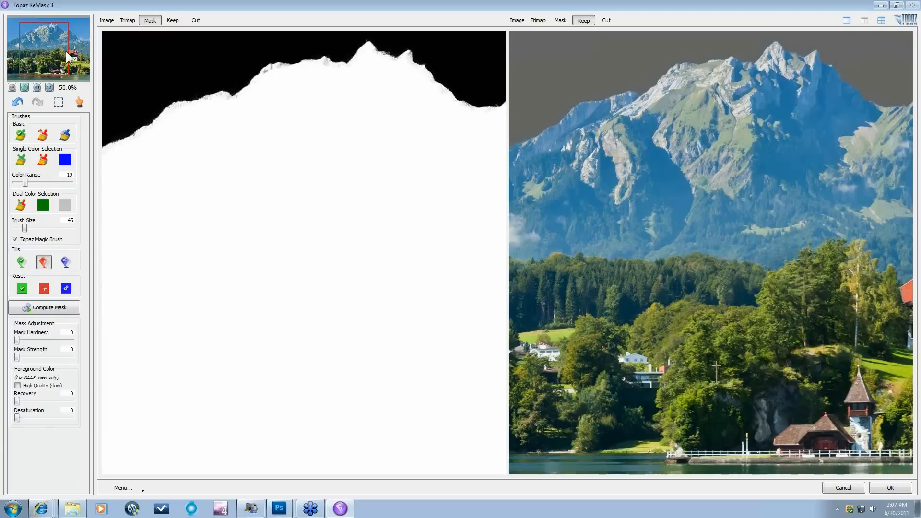
left_click_drag(66, 51, 29, 42)
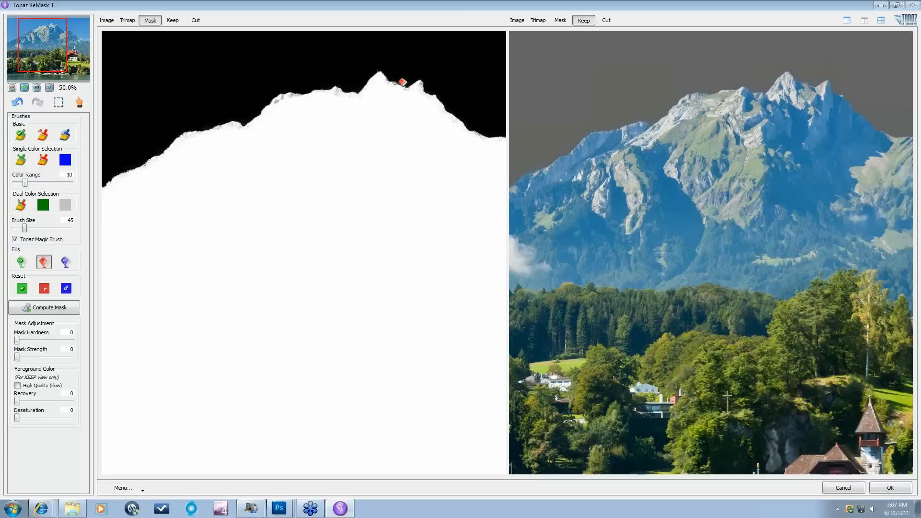
left_click(20, 134)
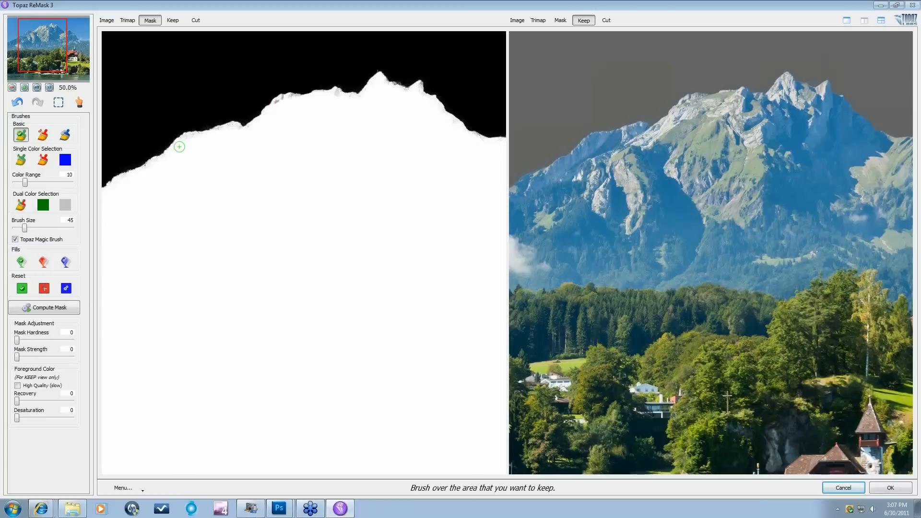
left_click_drag(179, 148, 188, 142)
left_click(215, 143)
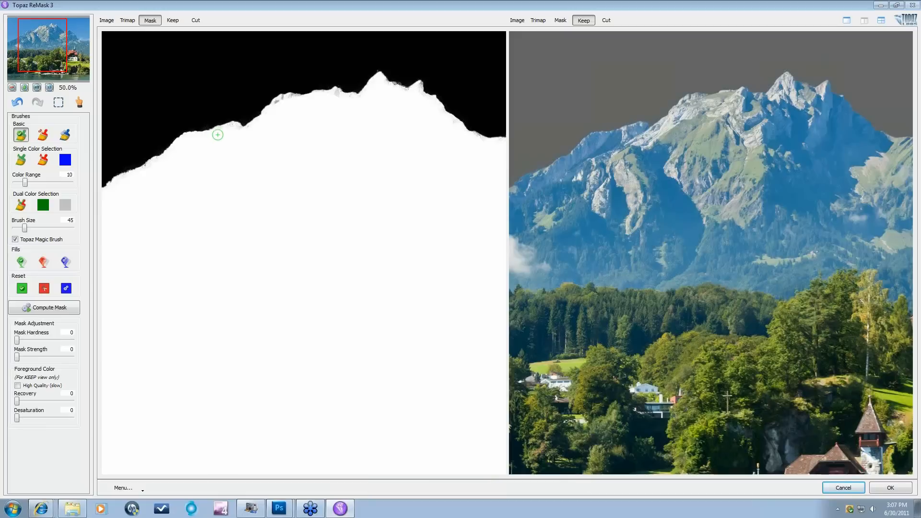
left_click(234, 138)
left_click(282, 104)
left_click(332, 96)
left_click(387, 103)
left_click(357, 104)
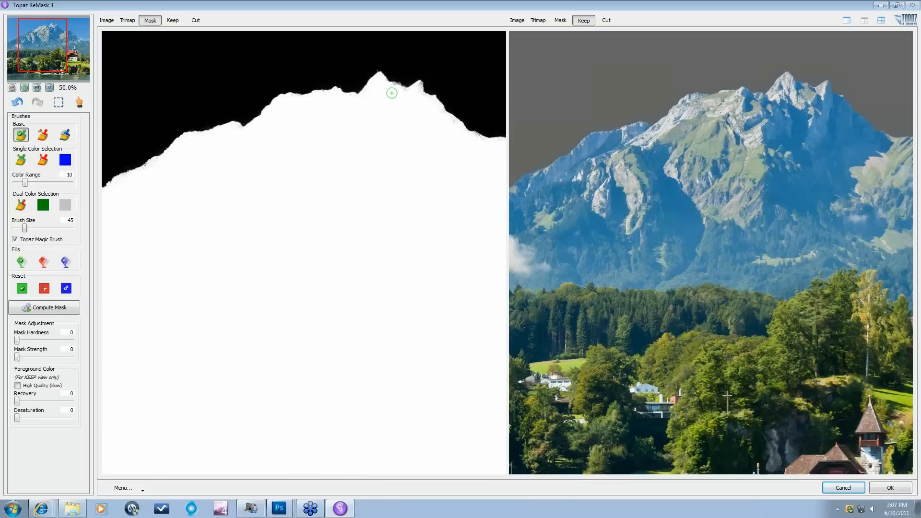
left_click(407, 97)
mouse_move(415, 92)
left_mouse_down()
mouse_move(456, 139)
mouse_move(489, 154)
left_mouse_up()
- Examine the mask edge along the mountain ridge up close, comparing the mask with the Keep result
left_click_drag(52, 41, 74, 43)
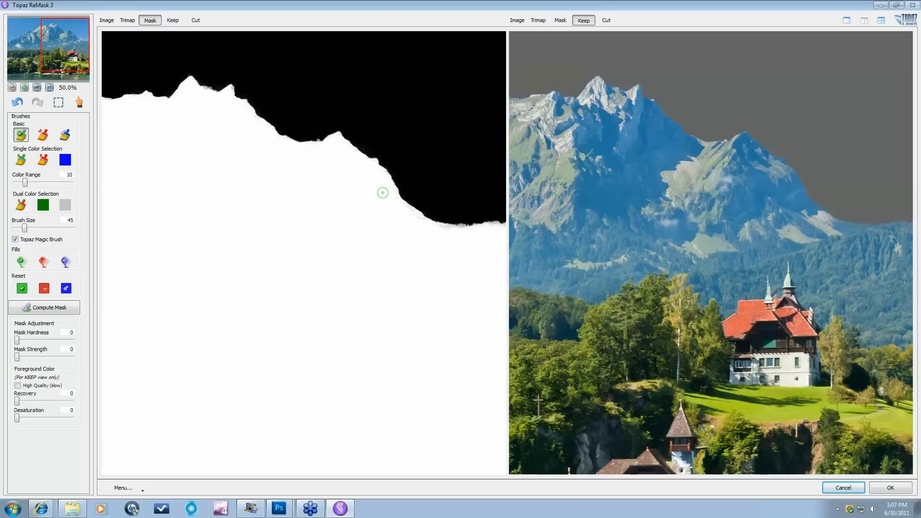
left_click(26, 43)
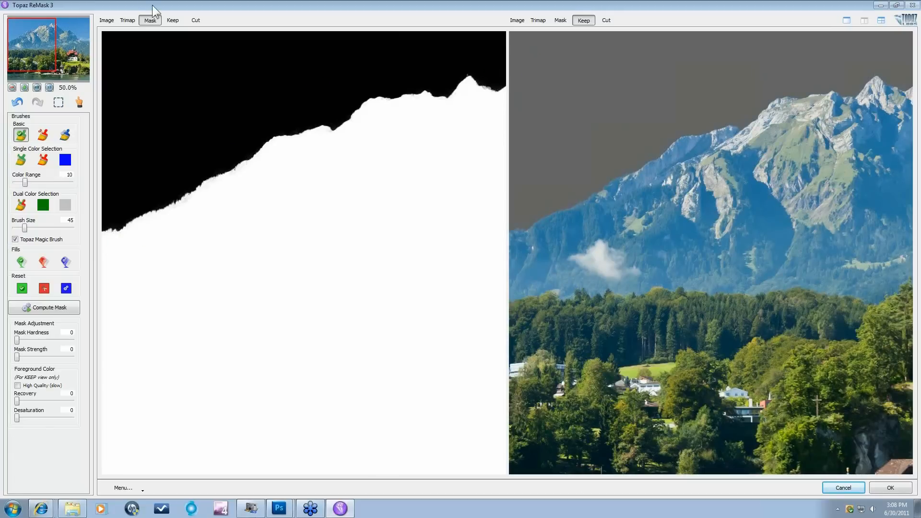
left_click(24, 88)
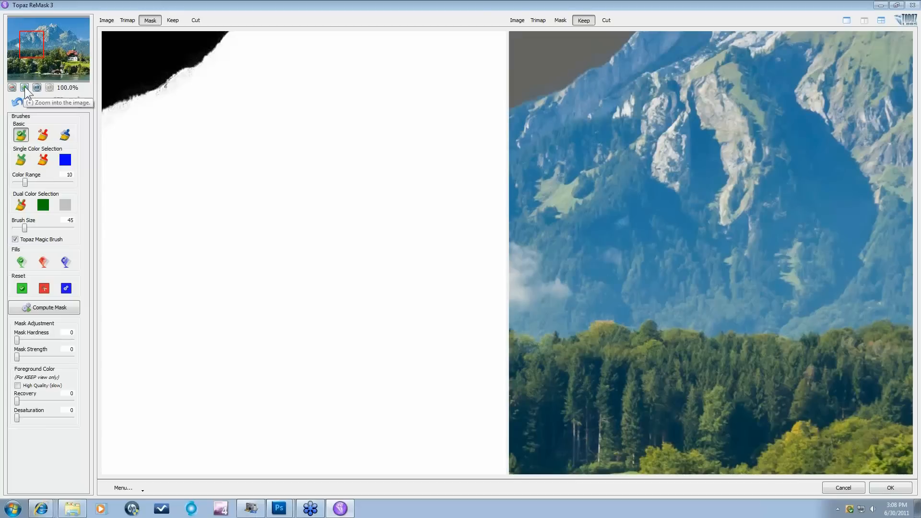
left_click(24, 87)
left_click_drag(29, 52, 37, 19)
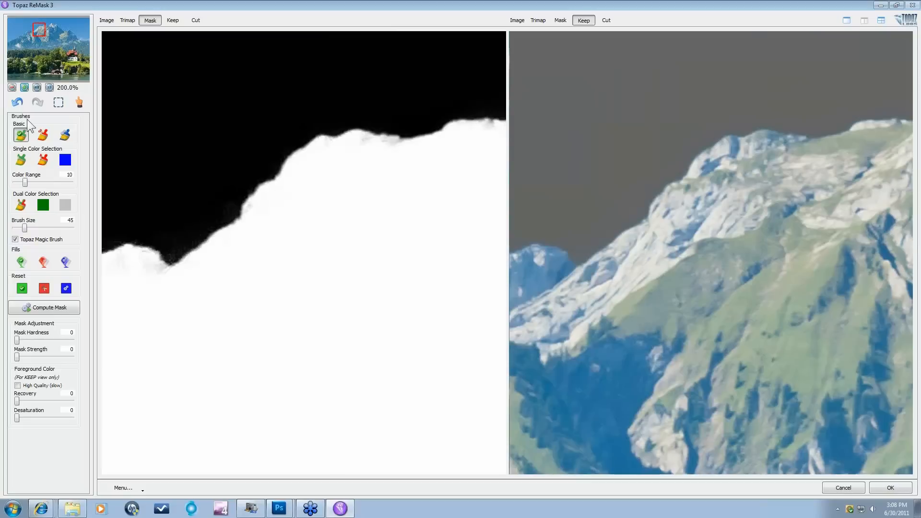
left_click(24, 87)
left_click_drag(43, 26, 41, 25)
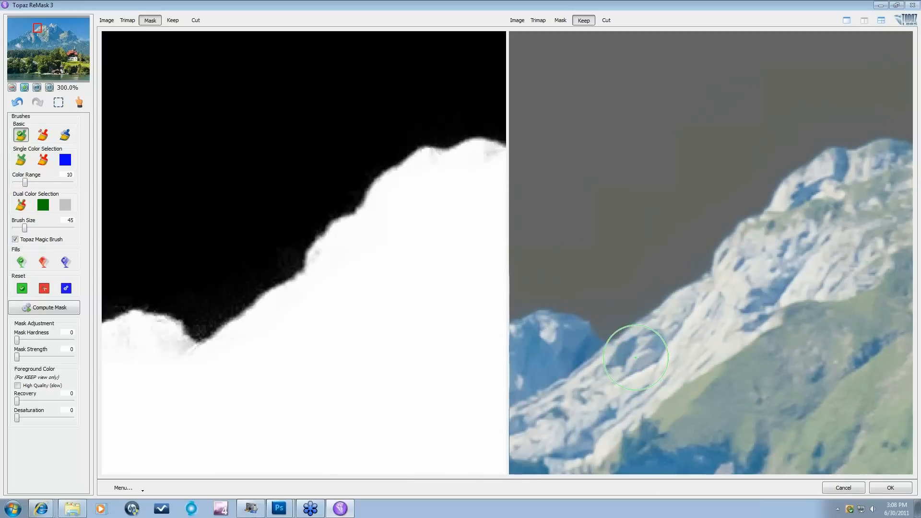
- Paint with the Cut brush through the sky just outside the mountain ridge to clear remaining grey areas from the mask
left_click(78, 102)
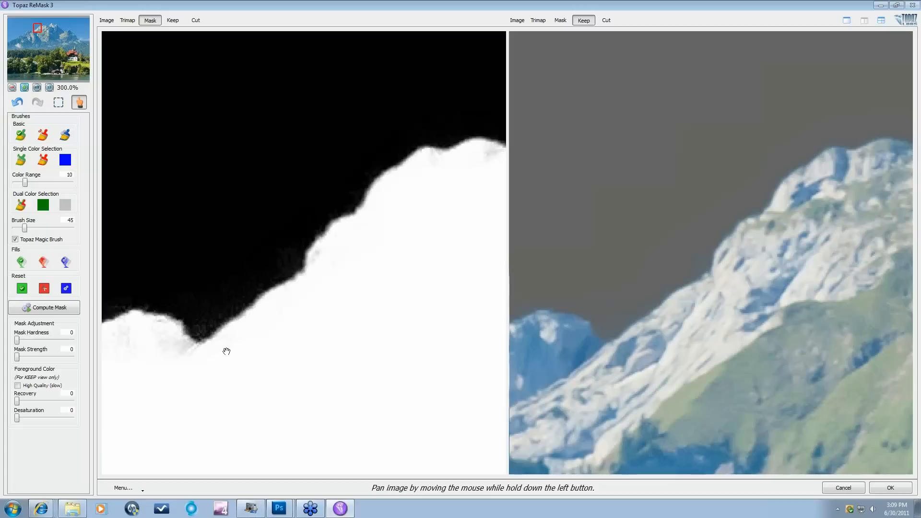
left_click(43, 135)
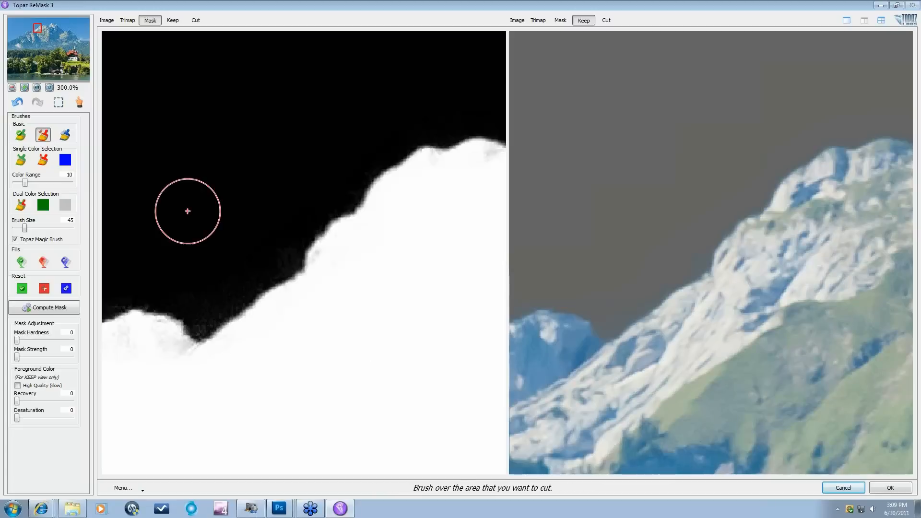
mouse_move(202, 282)
left_mouse_down()
mouse_move(234, 270)
mouse_move(327, 187)
left_mouse_up()
left_click_drag(261, 217, 316, 152)
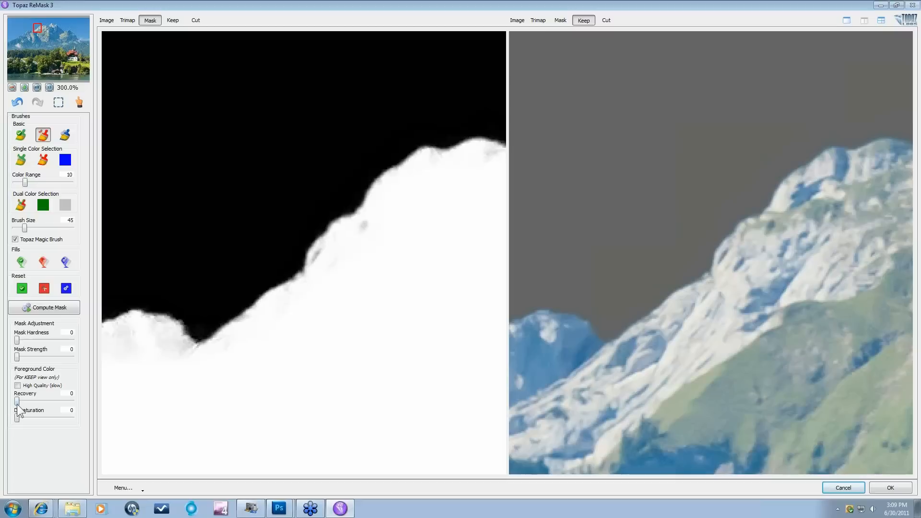
- Set the foreground colour Recovery to 100 with High Quality enabled and Desaturation to 79
left_click_drag(60, 401, 88, 409)
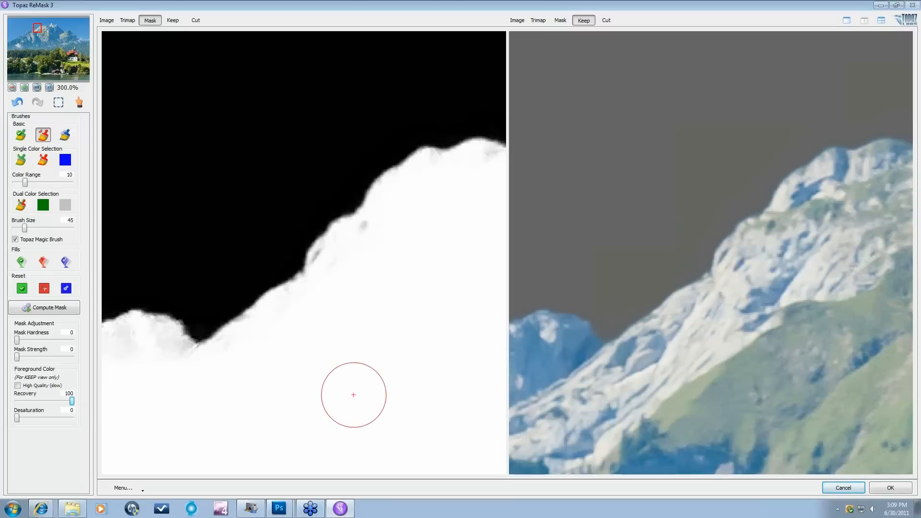
left_click(18, 386)
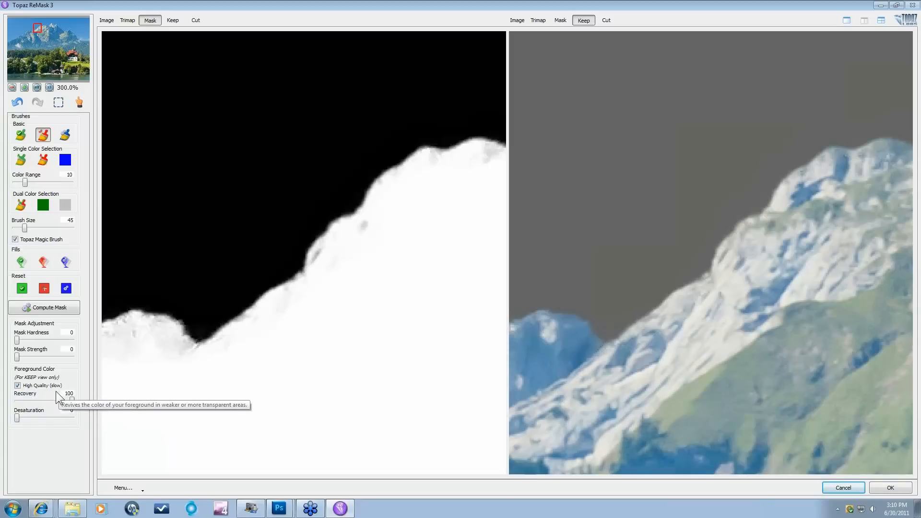
left_click_drag(72, 400, 49, 399)
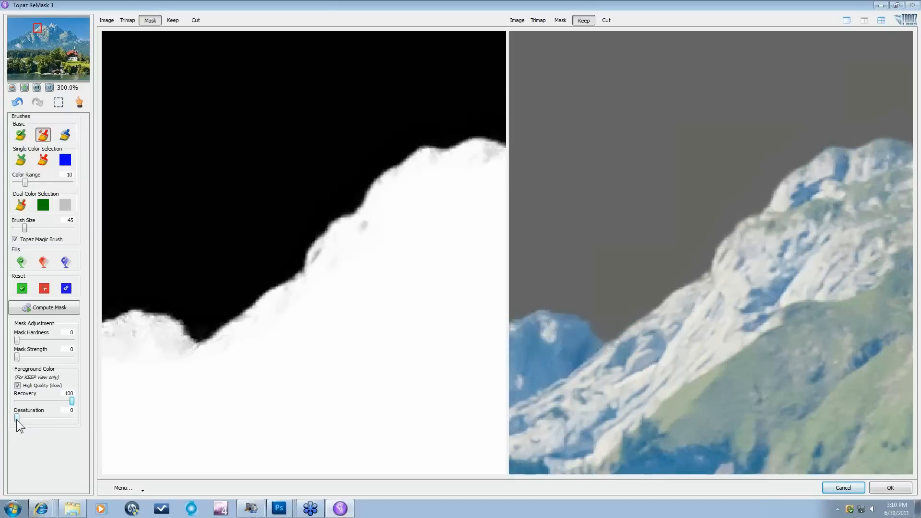
mouse_move(18, 423)
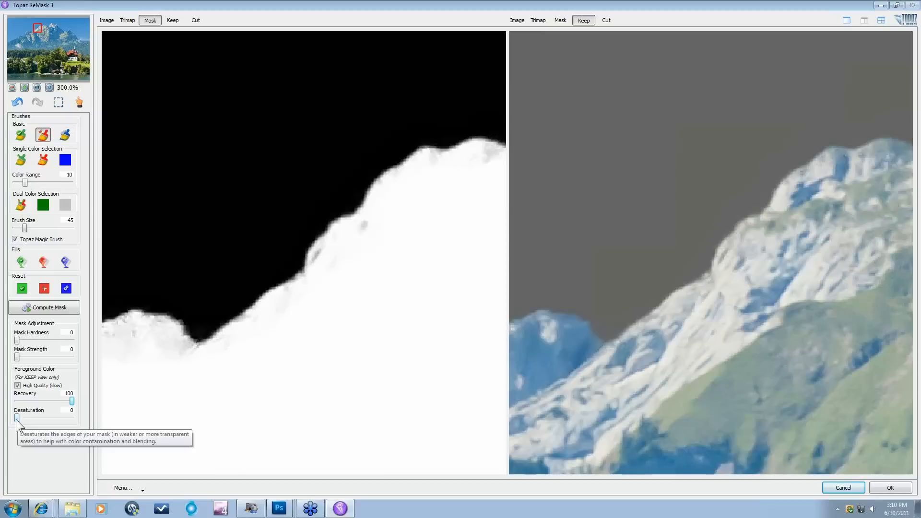
left_click_drag(16, 416, 21, 416)
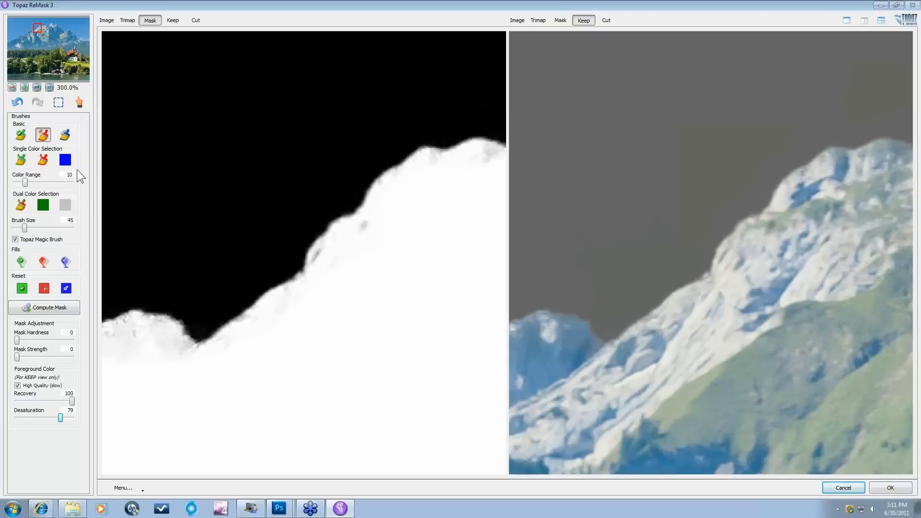
- Clean up the mask along the lower blue ridge to the west, using the Keep brush inside the mountain and the Cut brush in the sky
left_click_drag(34, 29, 24, 32)
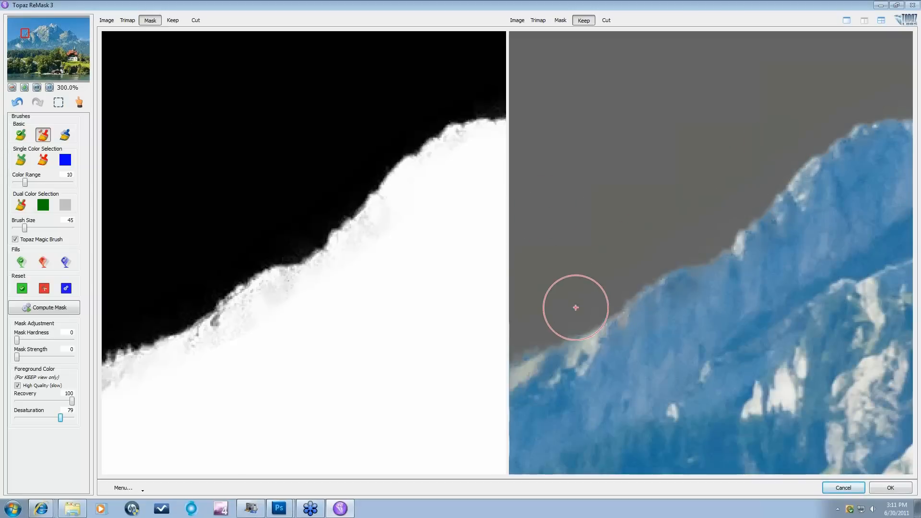
left_click(21, 135)
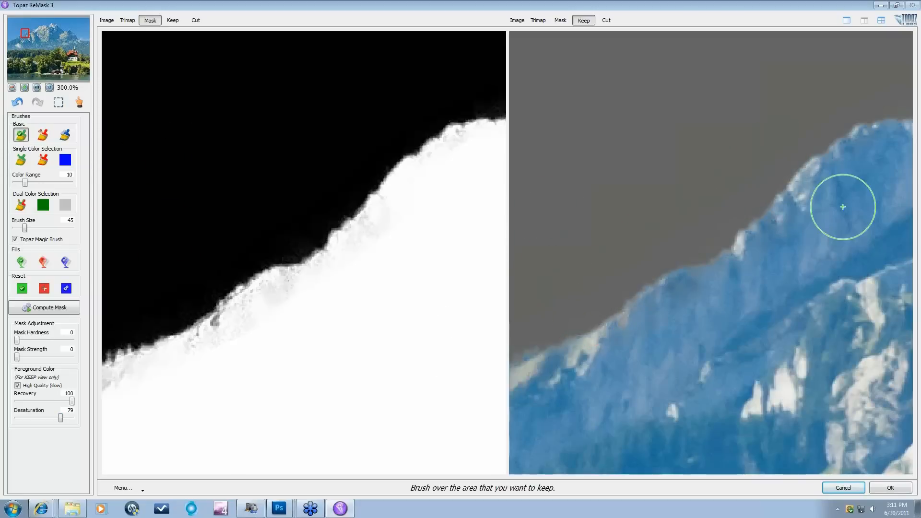
mouse_move(869, 176)
left_mouse_down()
mouse_move(830, 209)
mouse_move(827, 272)
left_mouse_up()
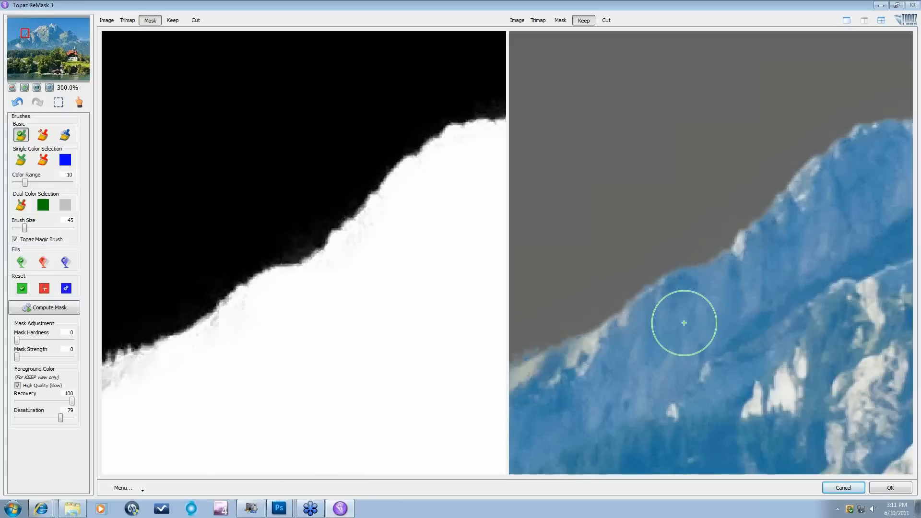
left_click_drag(608, 383, 569, 405)
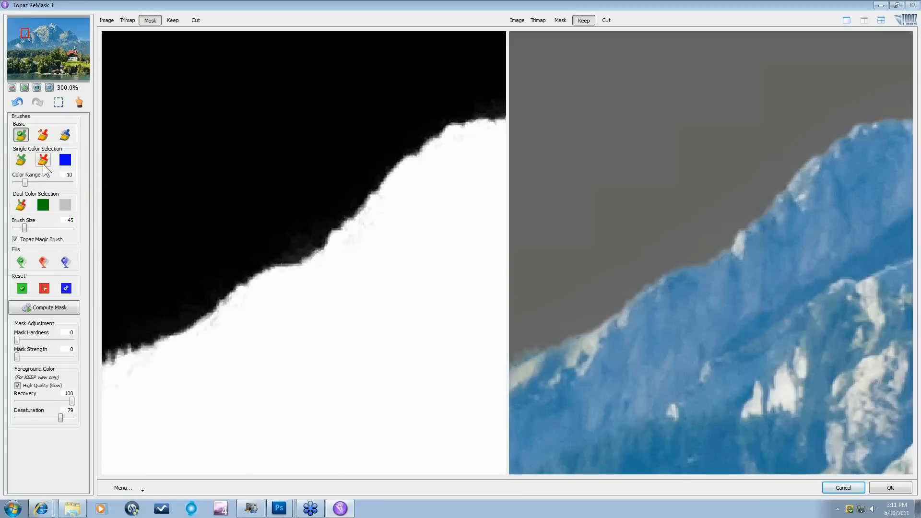
left_click(43, 135)
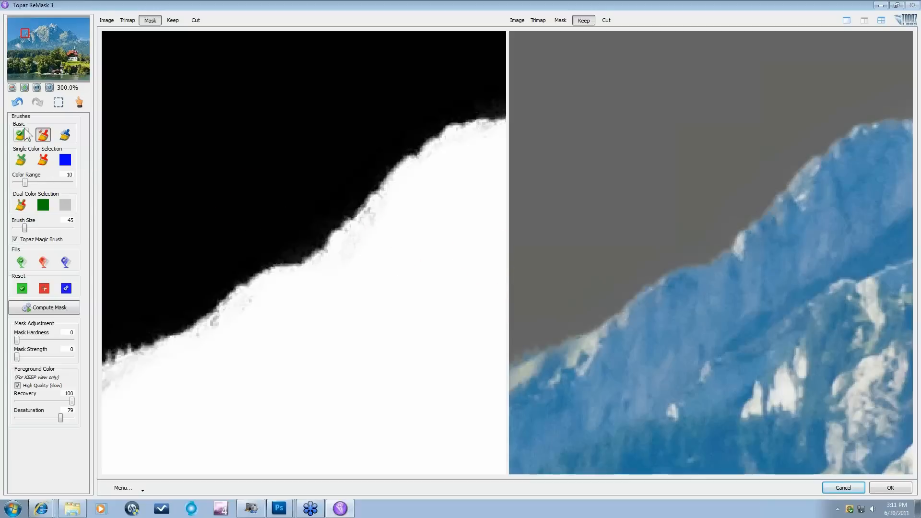
- Show the original image beside the Keep result and paint out the sampled blue sky along the ridge with the Single Color Cut brush
left_click(107, 21)
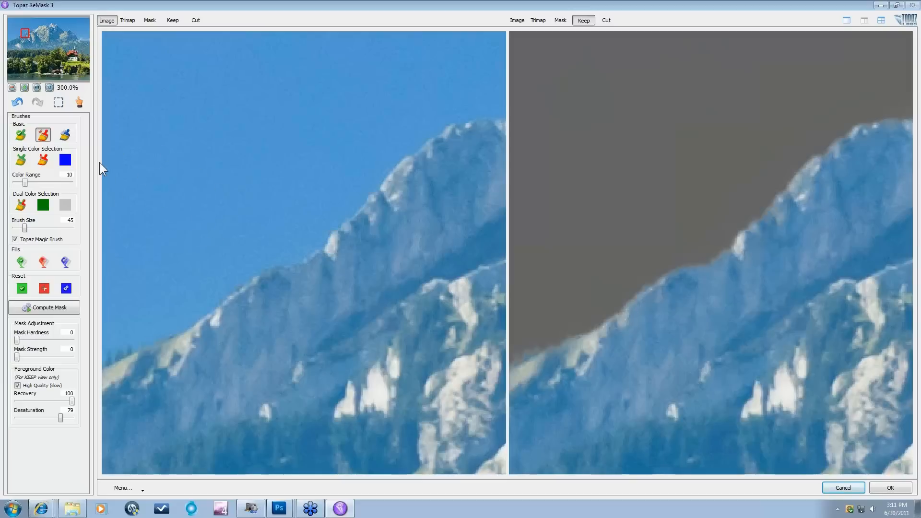
left_click(43, 161)
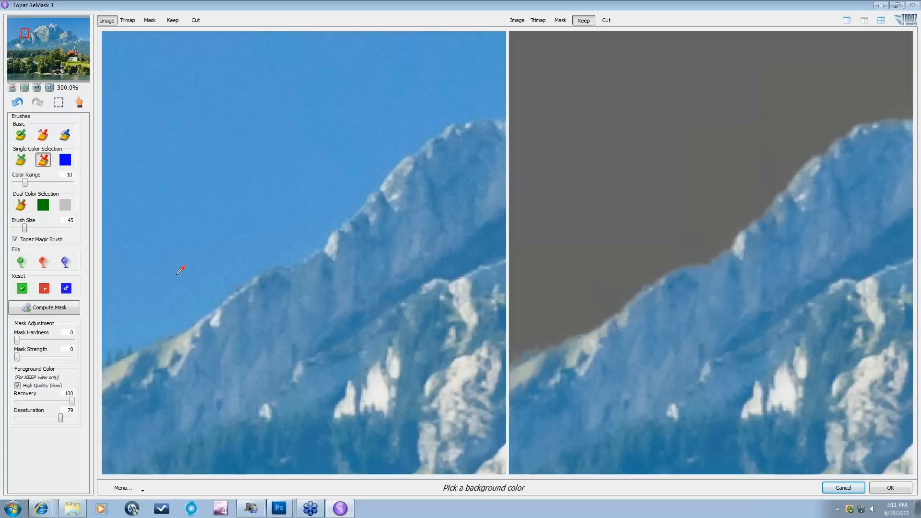
left_click(187, 305)
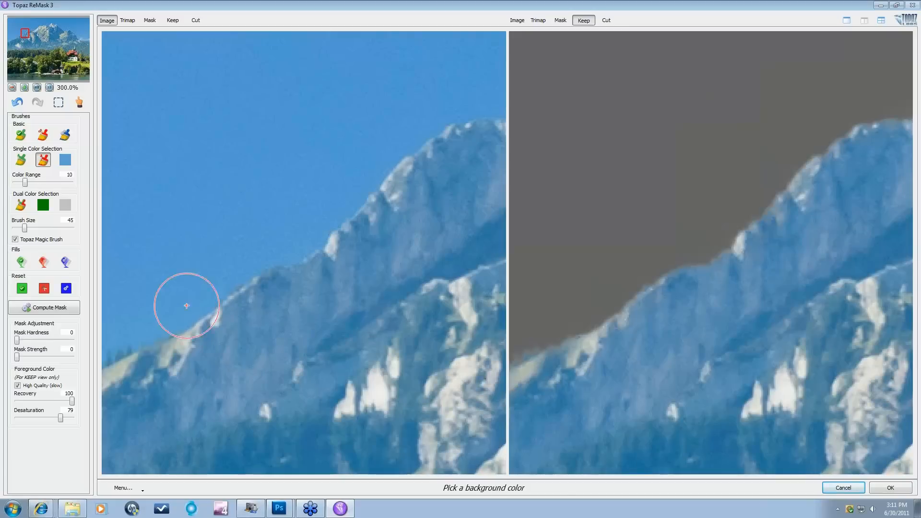
mouse_move(144, 333)
left_mouse_down()
mouse_move(341, 205)
mouse_move(456, 117)
left_mouse_up()
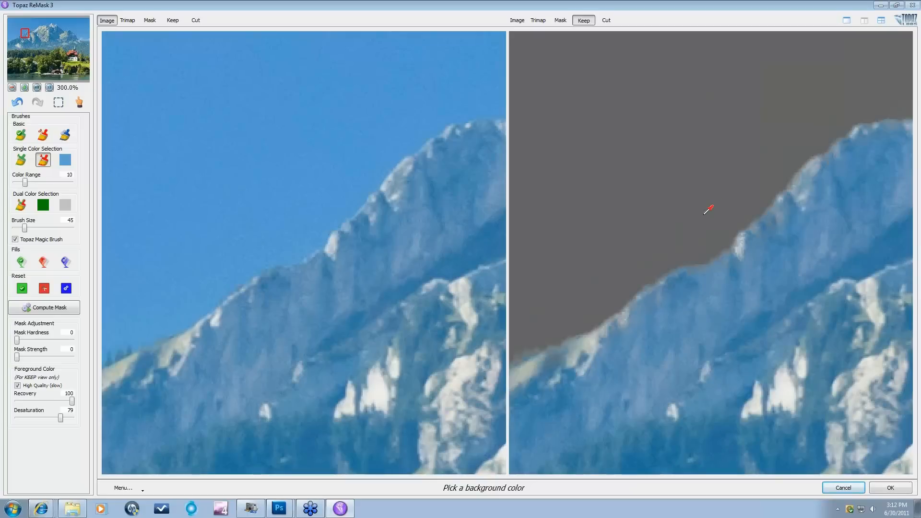
- Resample the sky colour at the mountain's far left slope, set the brush size to 95, and apply the mask to the layer
scroll(708, 210, "down", 4)
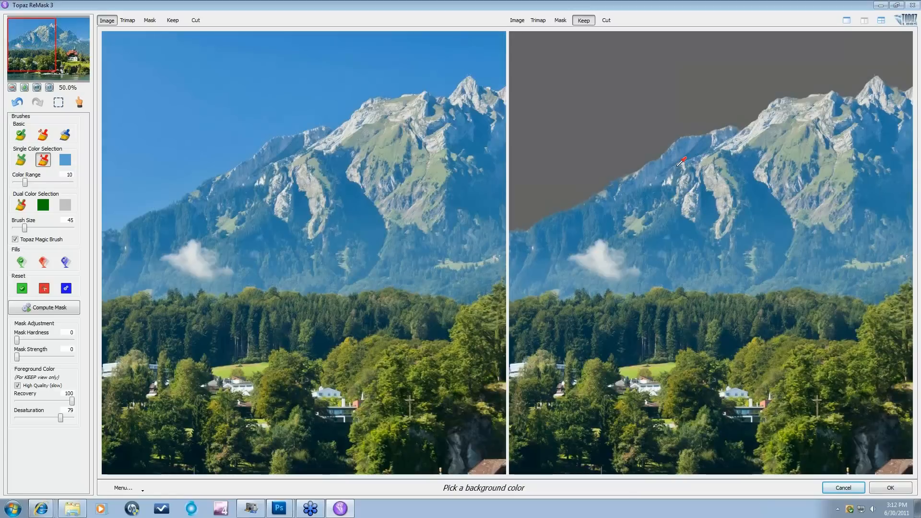
scroll(681, 162, "down", 1)
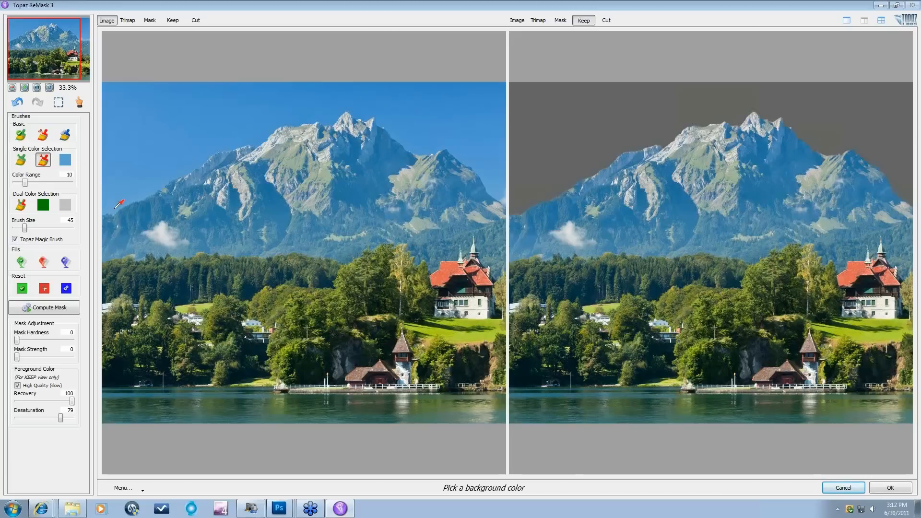
left_click(12, 87)
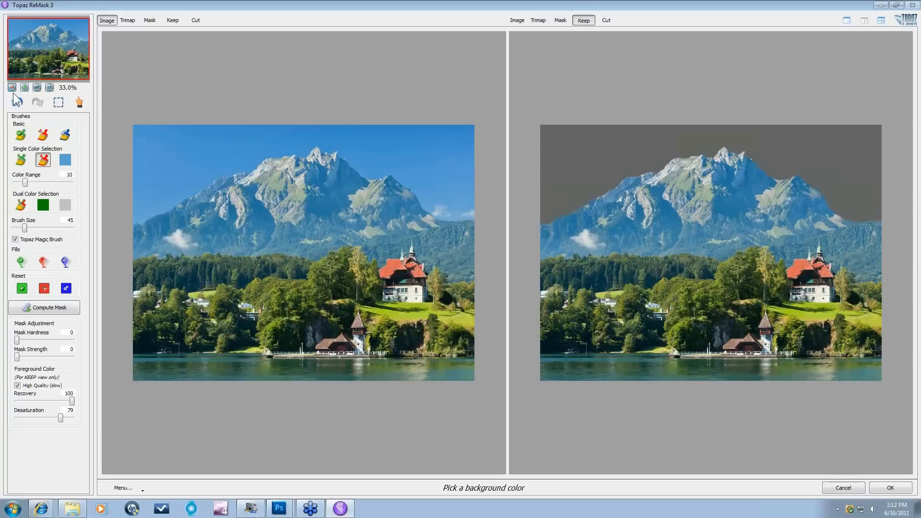
left_click(141, 217)
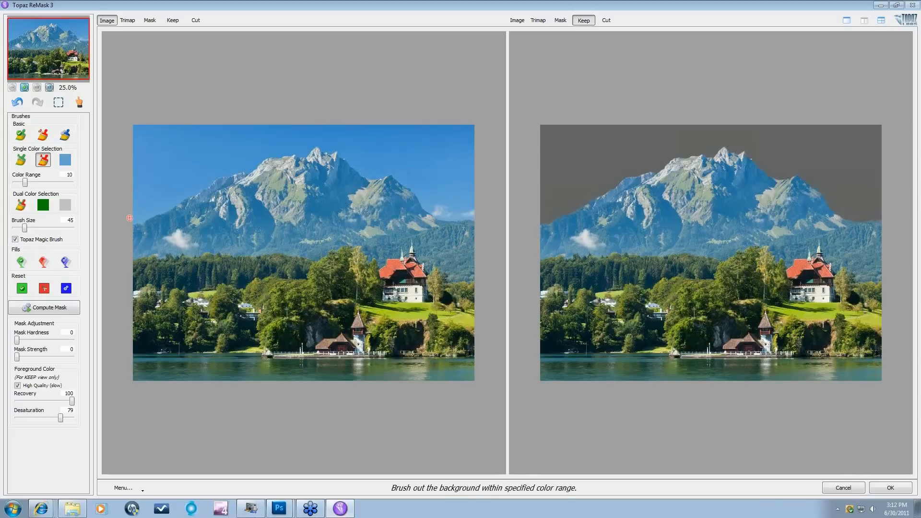
scroll(147, 212, "up", 1)
scroll(136, 222, "up", 4)
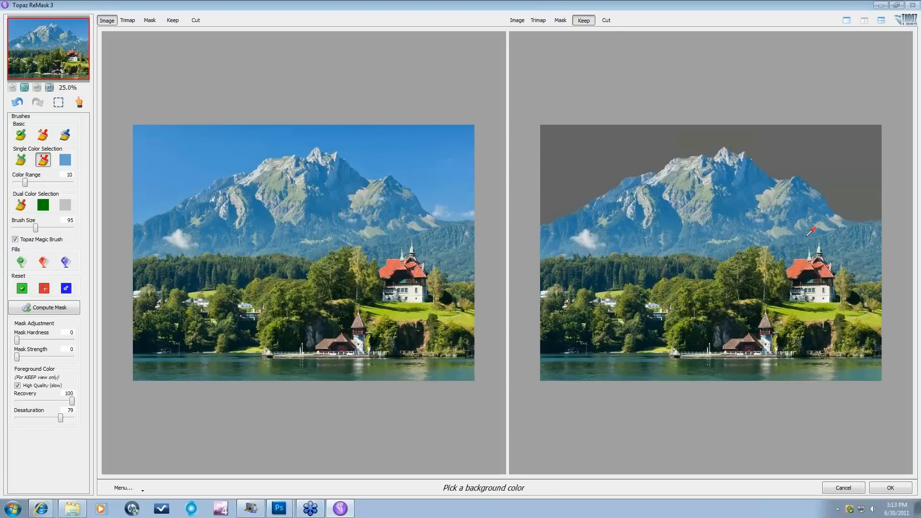
left_click(891, 488)
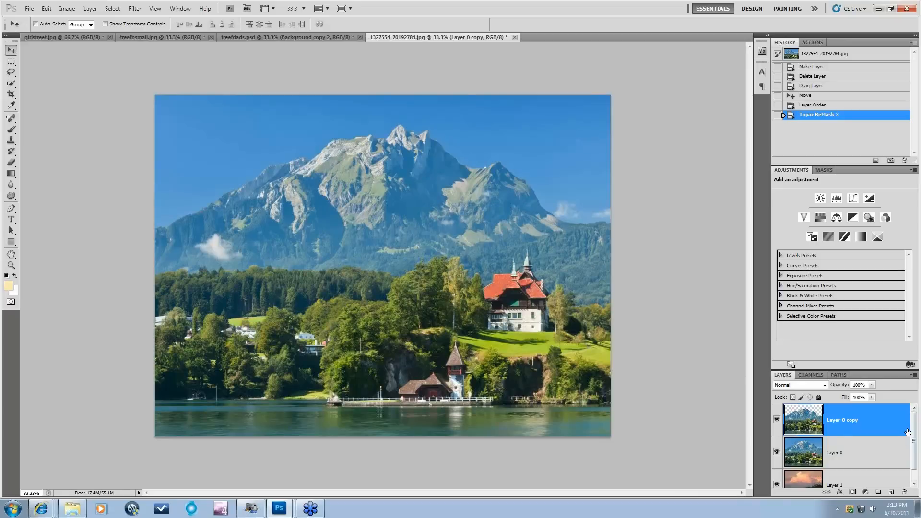
- Hide Layer 0 and move the sunset sky on Layer 1 upward behind the mountain
scroll(908, 434, "down", 1)
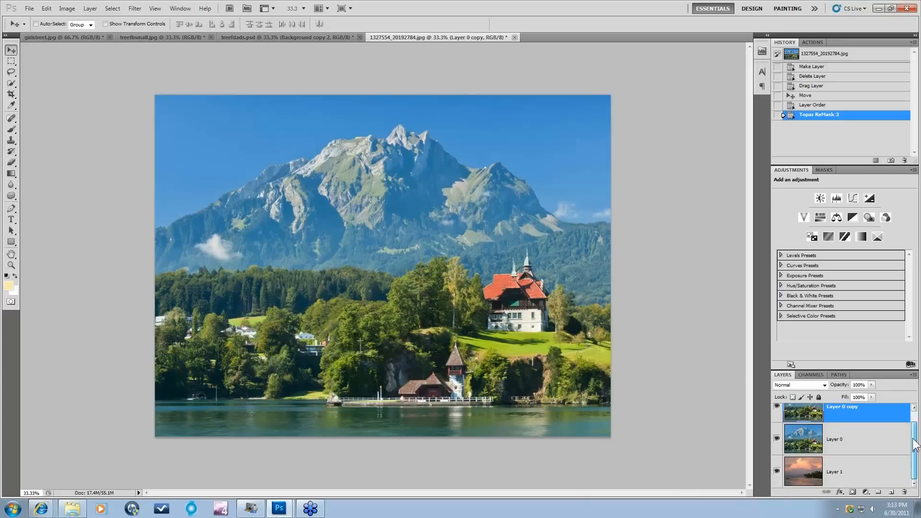
left_click(777, 439)
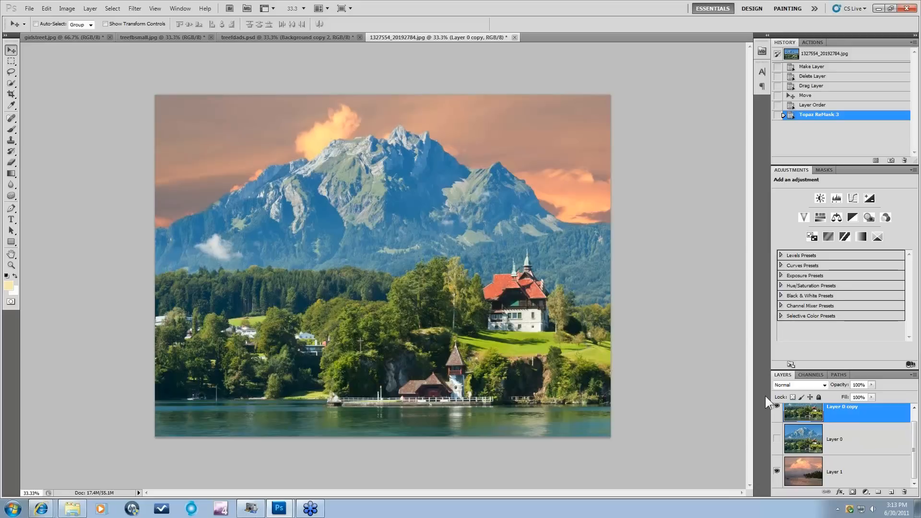
left_click(873, 472)
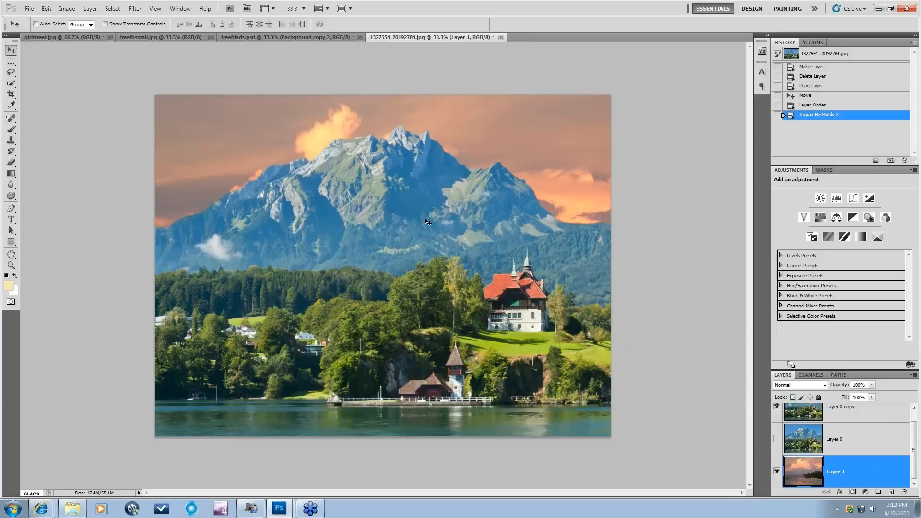
left_click_drag(405, 231, 402, 194)
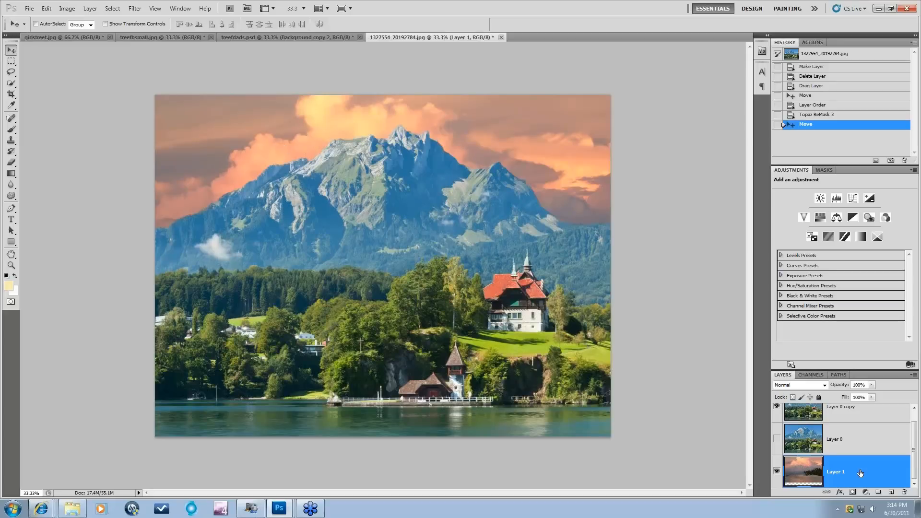
- Open the masked Layer 0 copy in the Topaz Lens Effects filter
scroll(917, 448, "up", 1)
scroll(918, 448, "up", 1)
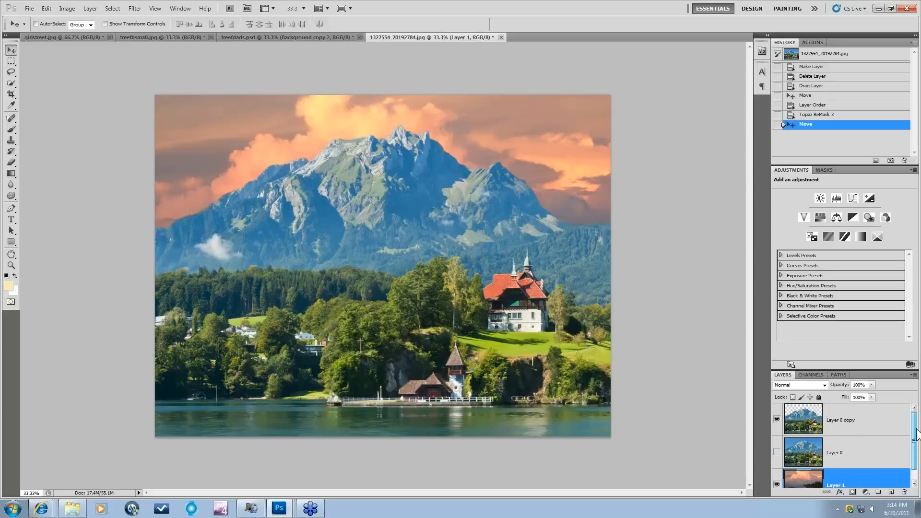
left_click(830, 422)
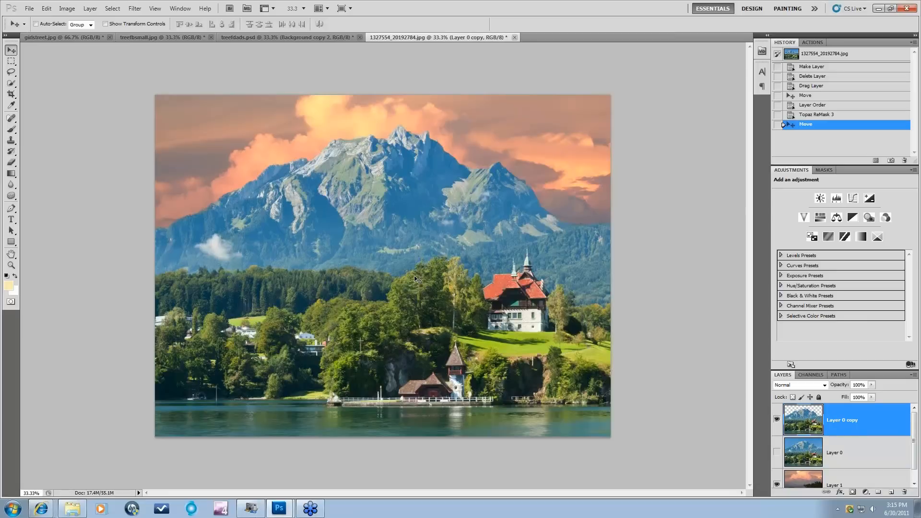
left_click(135, 9)
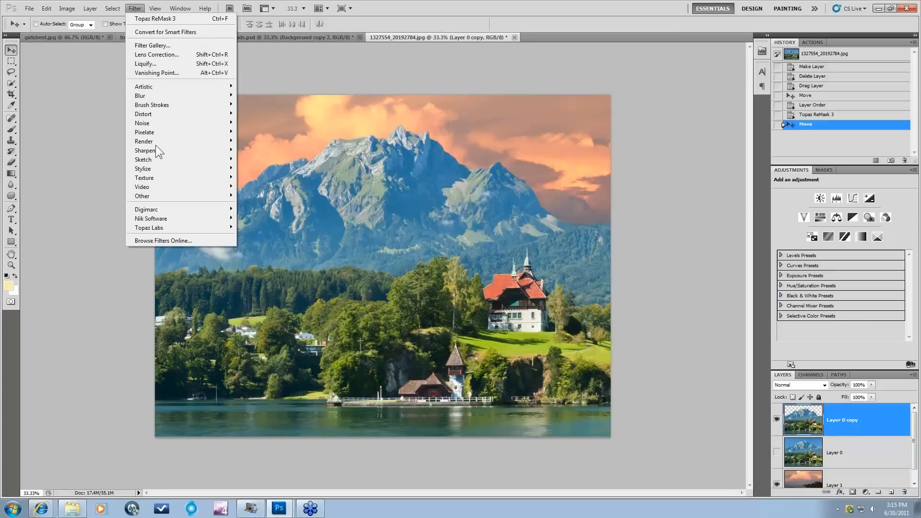
mouse_move(168, 226)
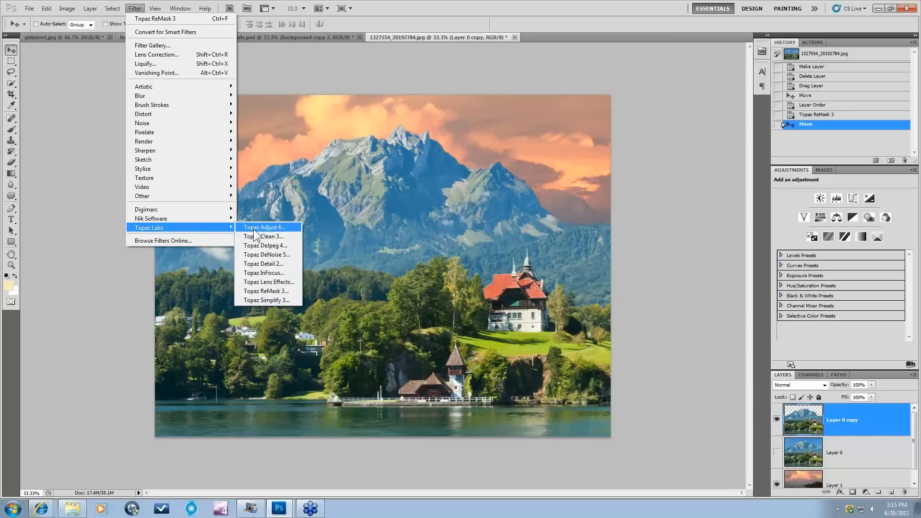
left_click(253, 281)
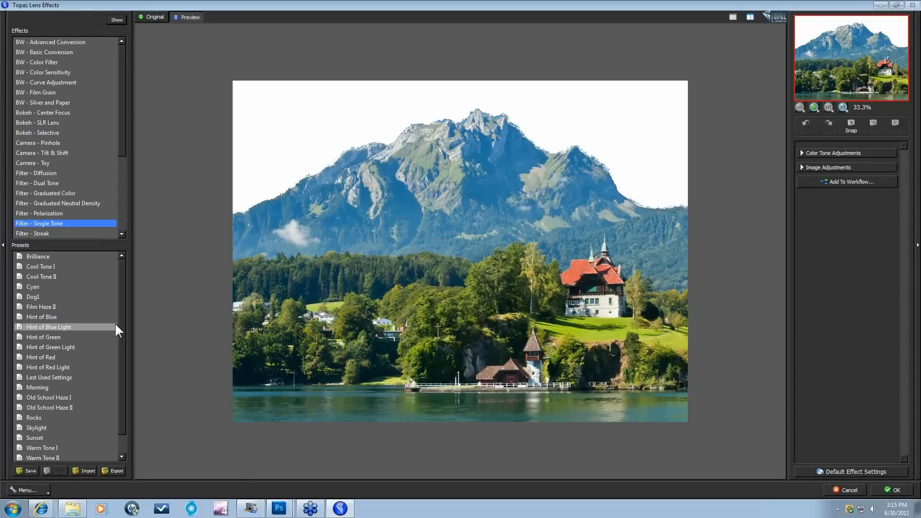
- Choose the Sunset preset of the Single Tone filter for the mountain layer and restore the effects window to a smaller size
scroll(120, 314, "down", 2)
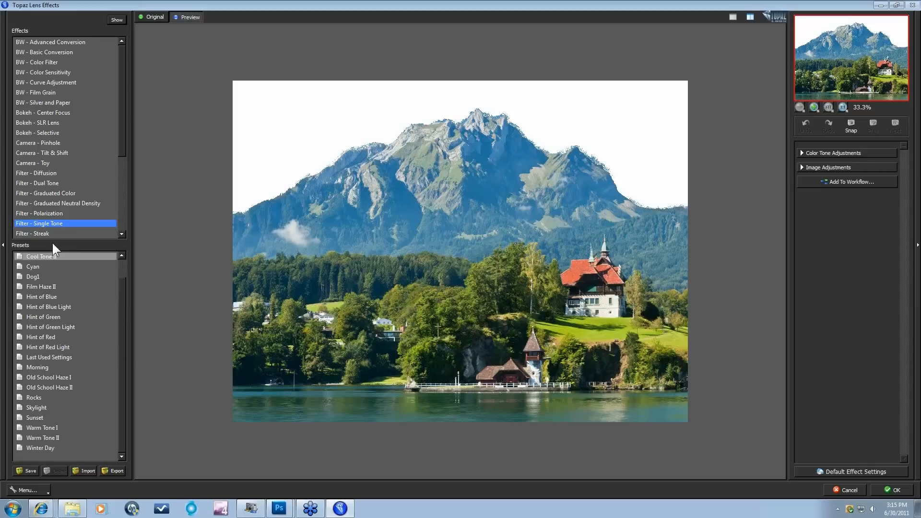
left_click(38, 417)
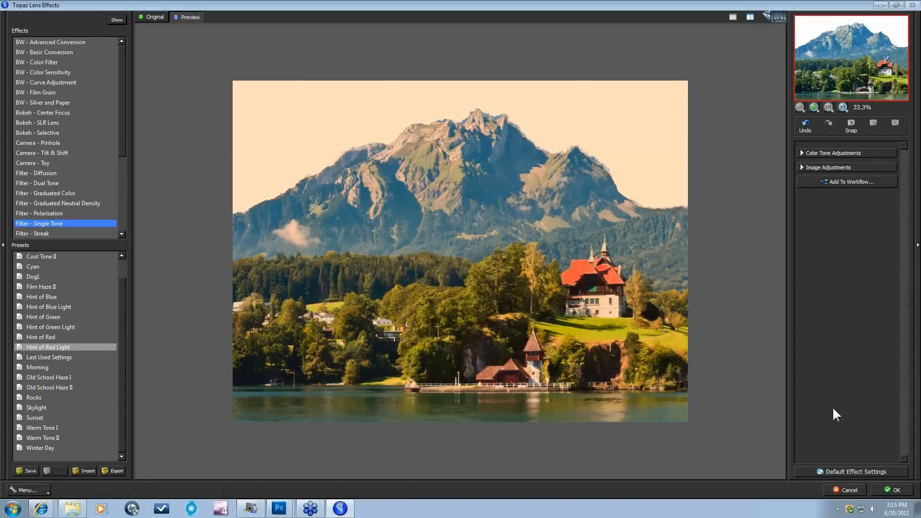
left_click(896, 5)
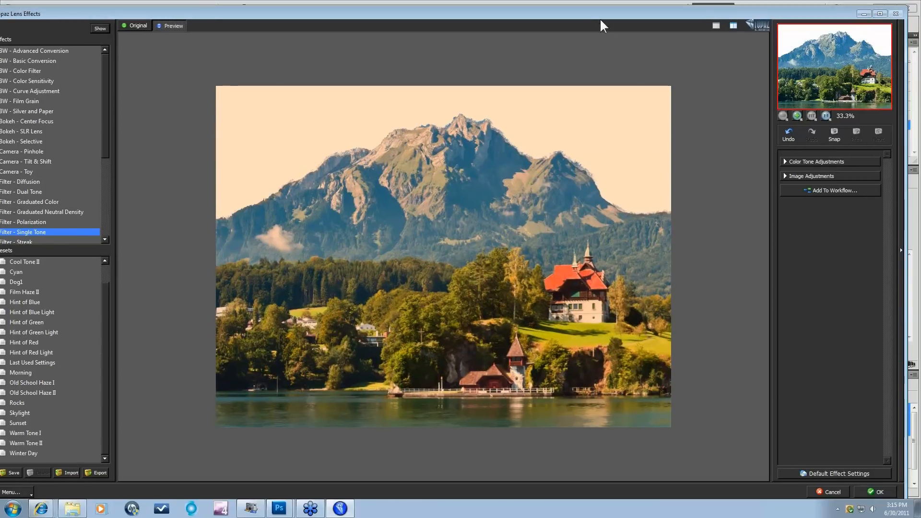
- Shrink and move the effects window to compare its mountain preview with the sunset sky behind it, and maximize it again
left_click_drag(595, 10, 598, 5)
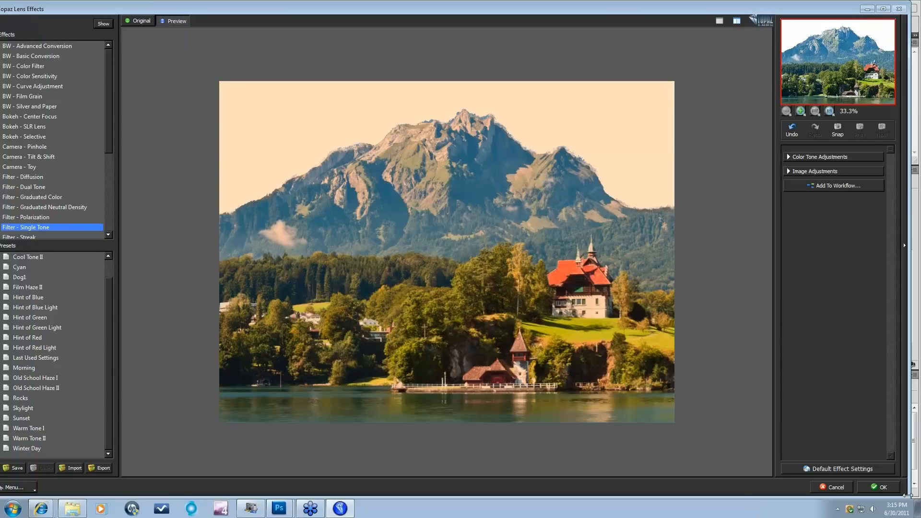
left_click_drag(908, 495, 623, 340)
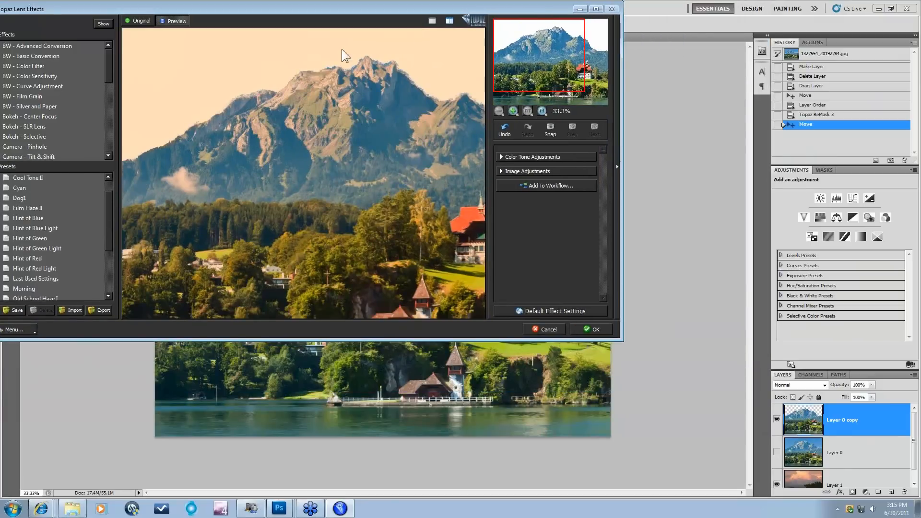
left_click_drag(329, 11, 372, 142)
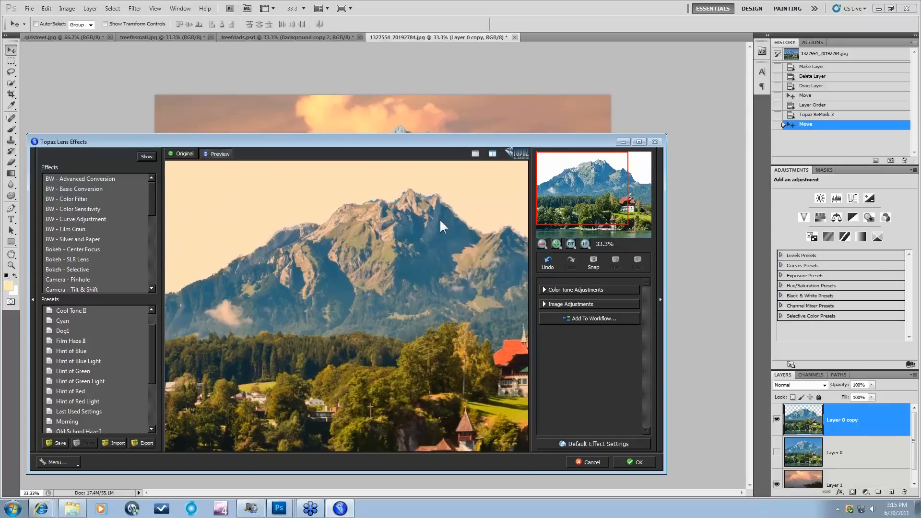
left_click_drag(441, 142, 446, 76)
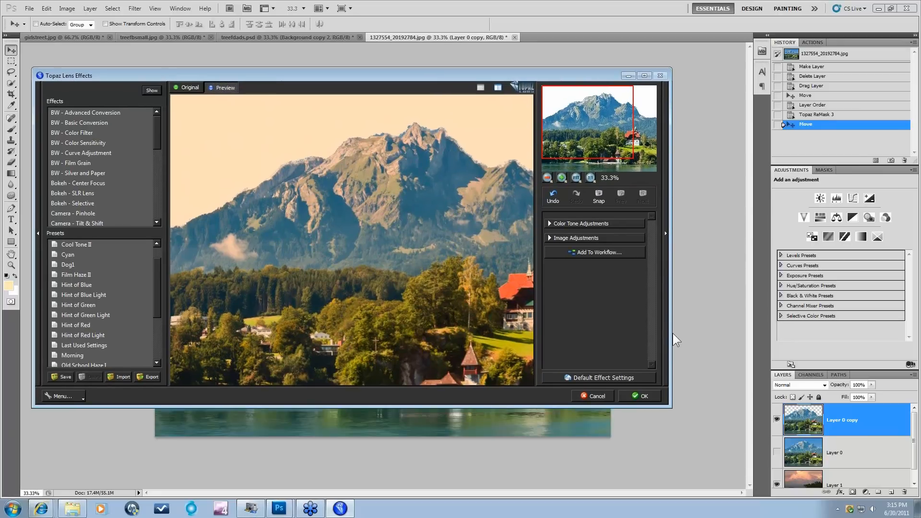
left_click(646, 75)
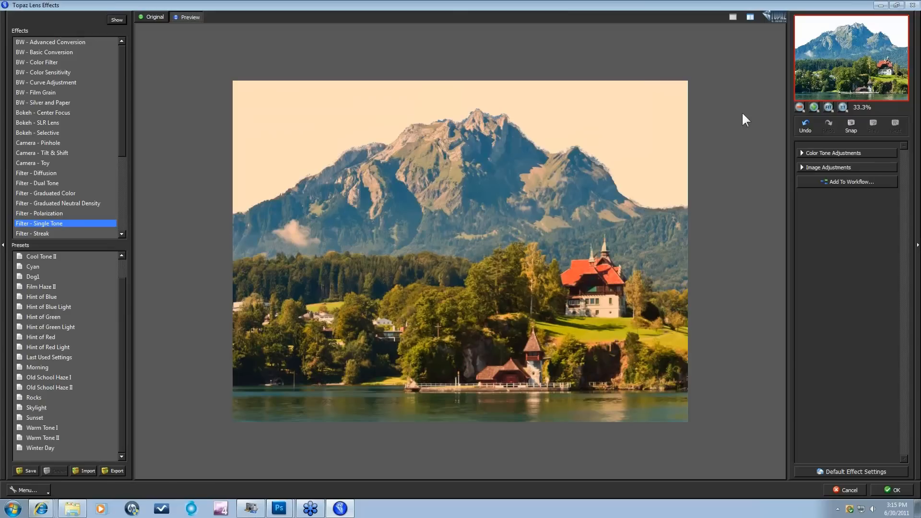
- Set the preset's brightness to -0.25, saturation to 0.00, red cast to 0.10 and magenta cast to 0.18, and apply the effect
left_click(802, 168)
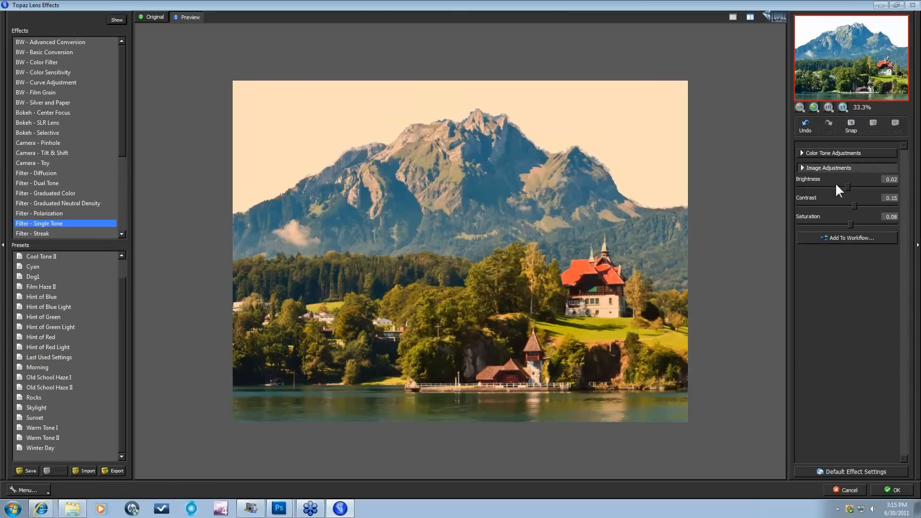
left_click_drag(845, 187, 839, 187)
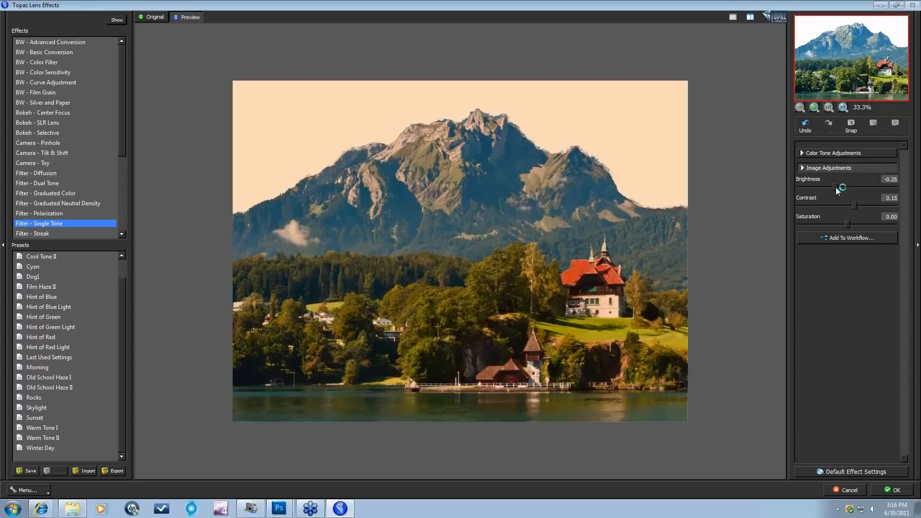
left_click(801, 153)
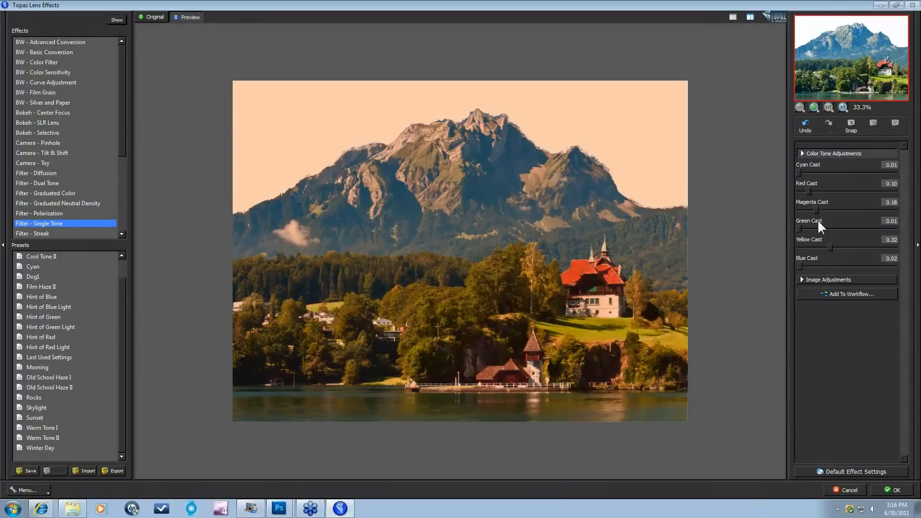
left_click_drag(809, 191, 818, 209)
left_click(890, 488)
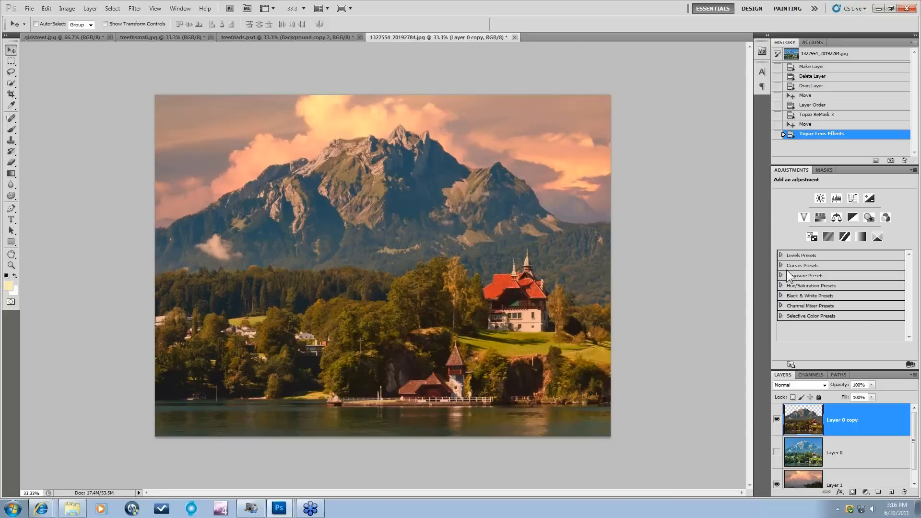
- Compare the image before and after the Lens Effects filter, and examine the mountain's ridge against the sky at 200% zoom
left_click(810, 125)
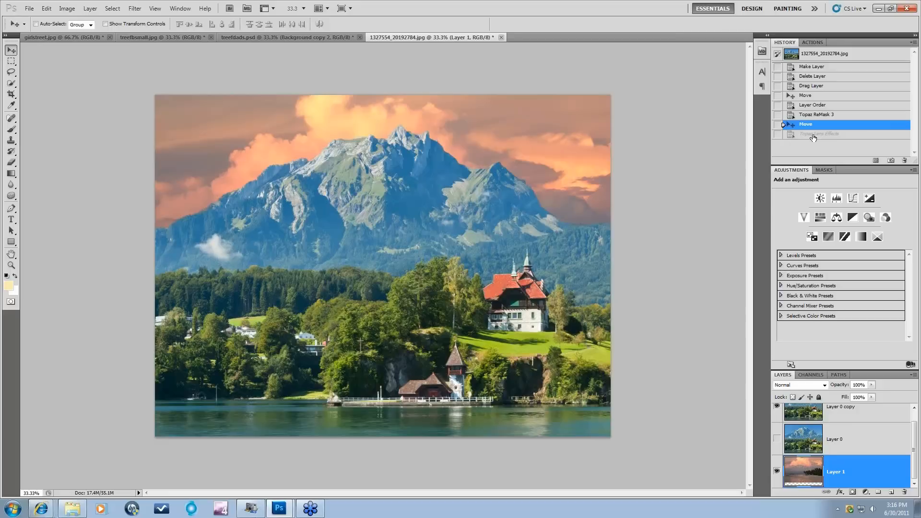
left_click(813, 135)
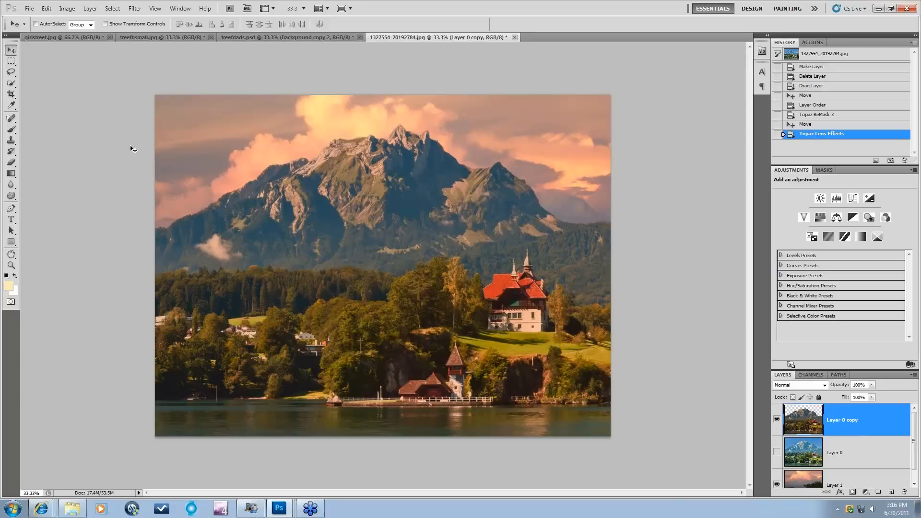
key("ctrl+plus")
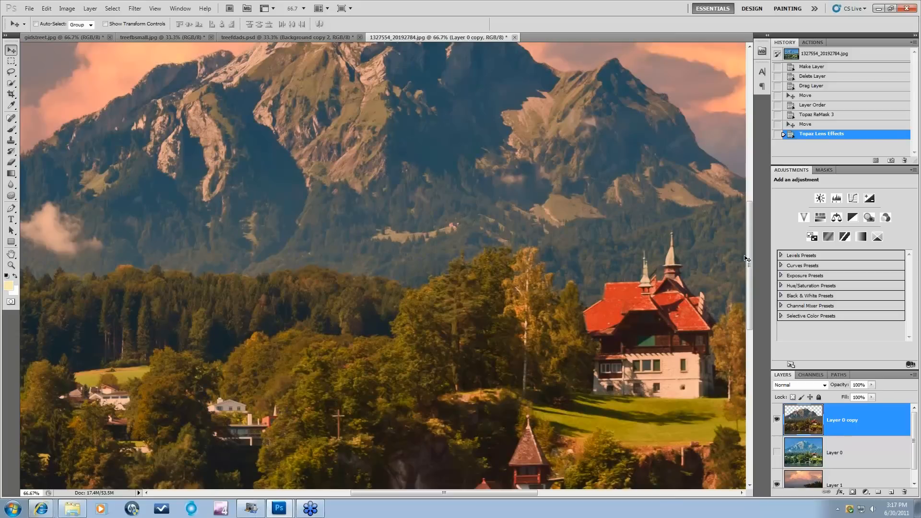
left_click_drag(748, 259, 747, 197)
left_click_drag(407, 491, 360, 491)
key("ctrl+plus")
key("ctrl+plus")
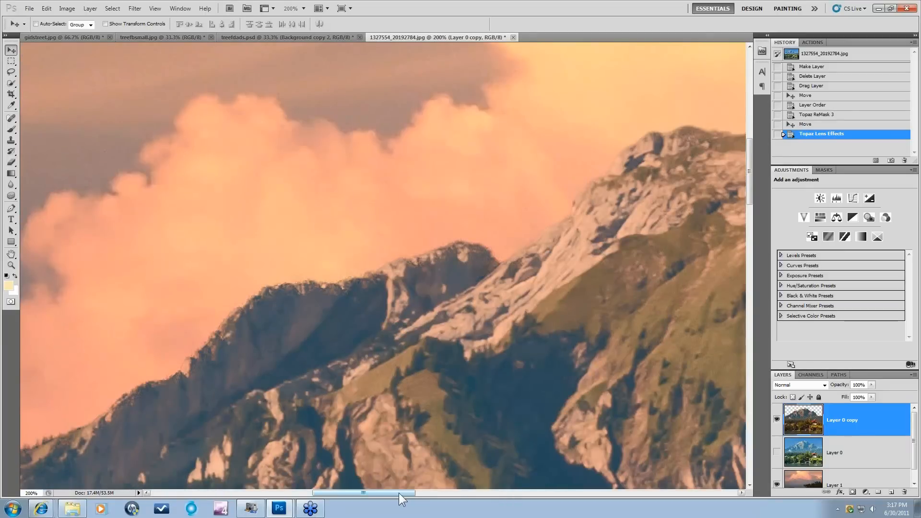
left_click_drag(399, 493, 427, 493)
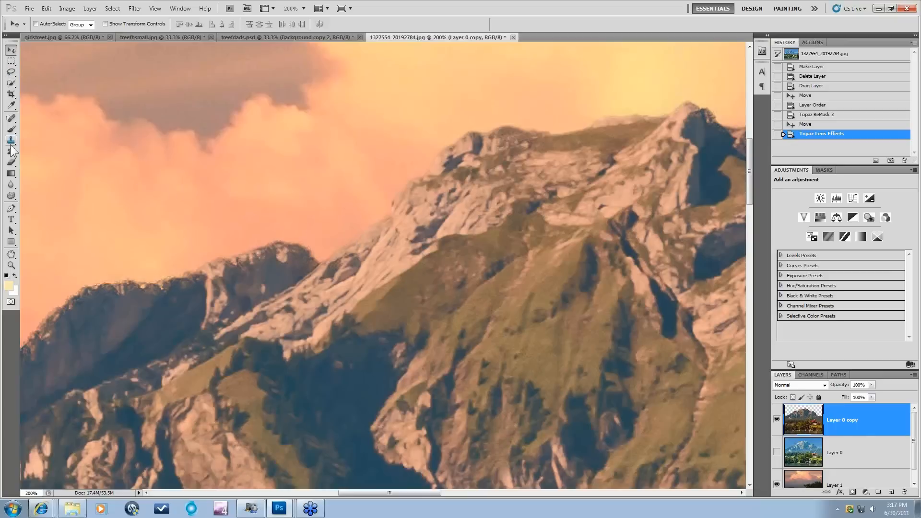
- Set up the Sponge tool in Desaturate mode with 86% flow
left_click(13, 197)
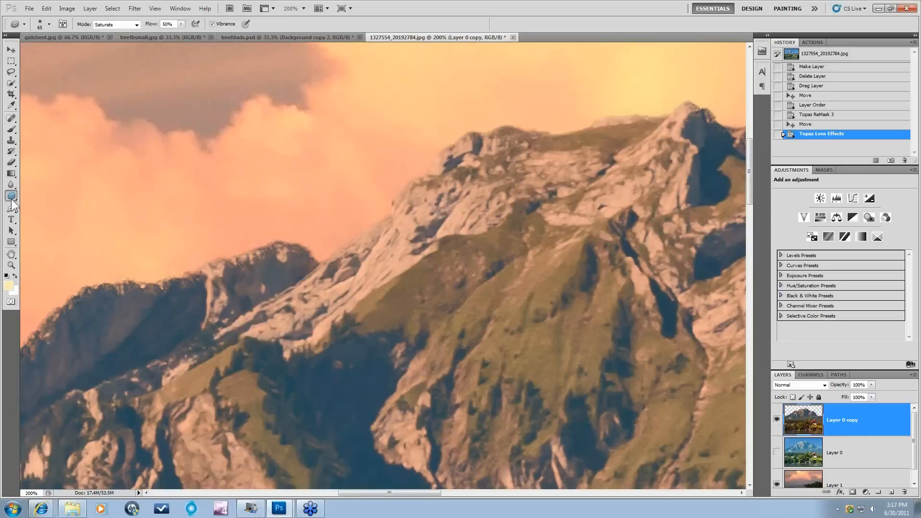
left_click(137, 25)
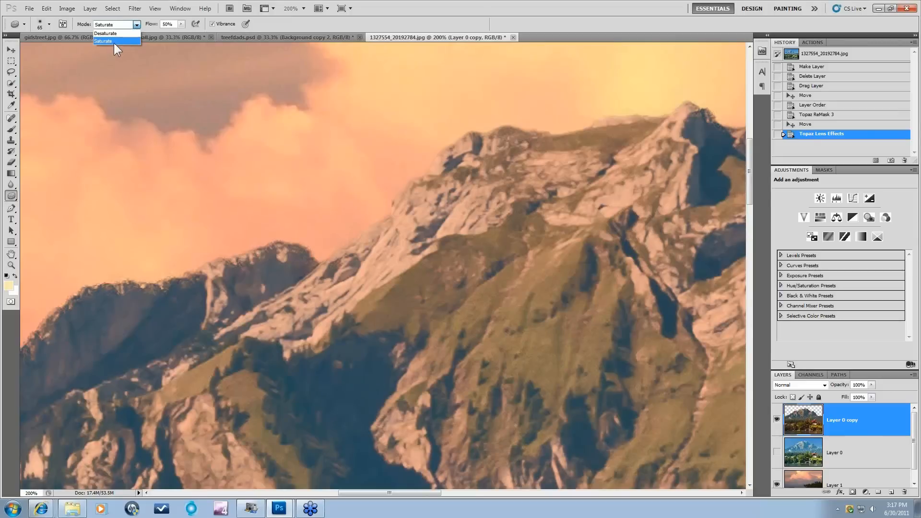
left_click(154, 23)
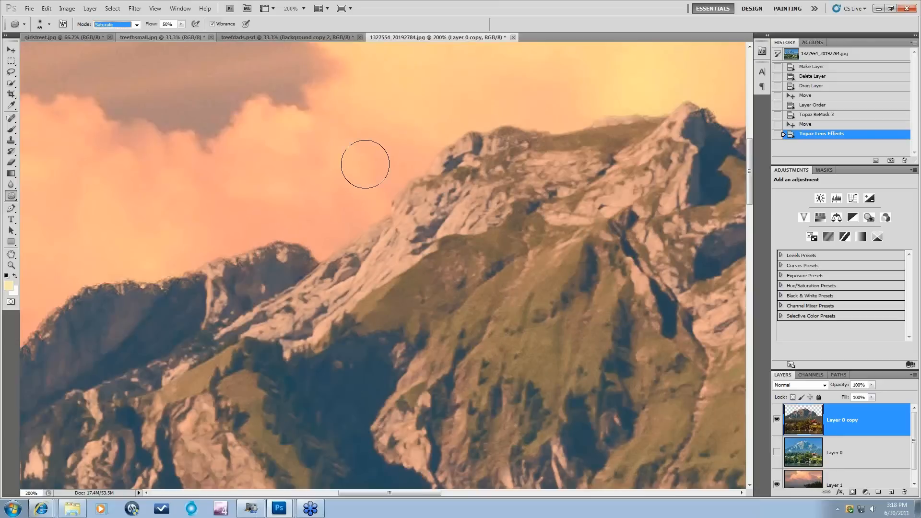
left_click(180, 24)
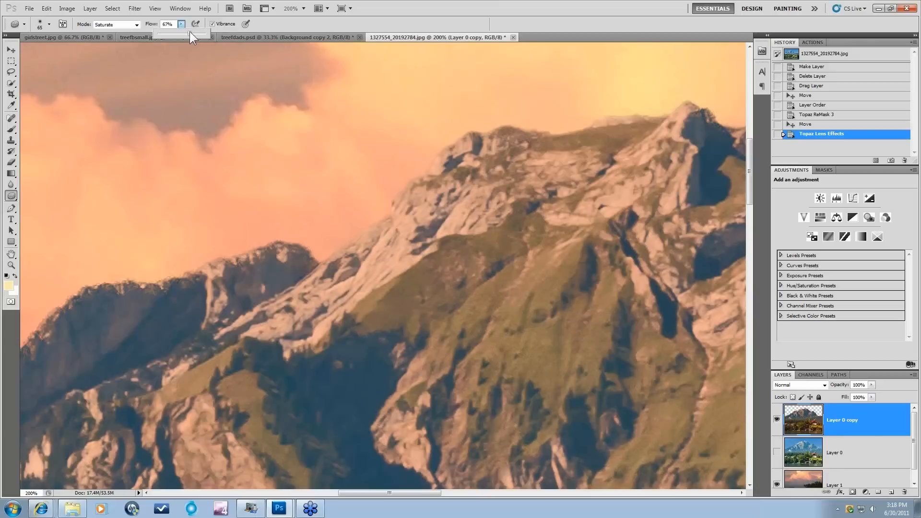
left_click_drag(189, 31, 202, 32)
left_click(136, 25)
left_click(125, 29)
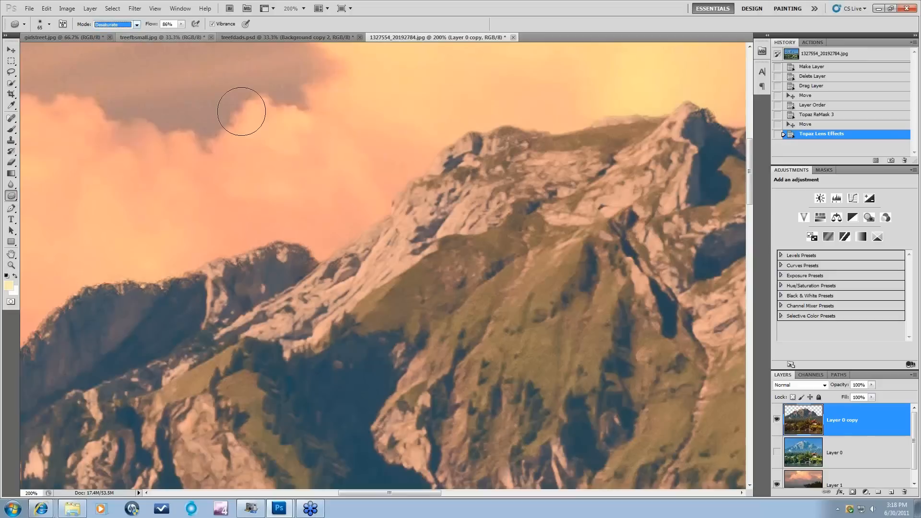
- Try desaturating a spot on the grassy mountain slope with the Sponge tool, and revert the layer to its Topaz Lens Effects state
left_click(410, 288)
left_click(411, 288)
left_click(410, 288)
left_click(410, 288)
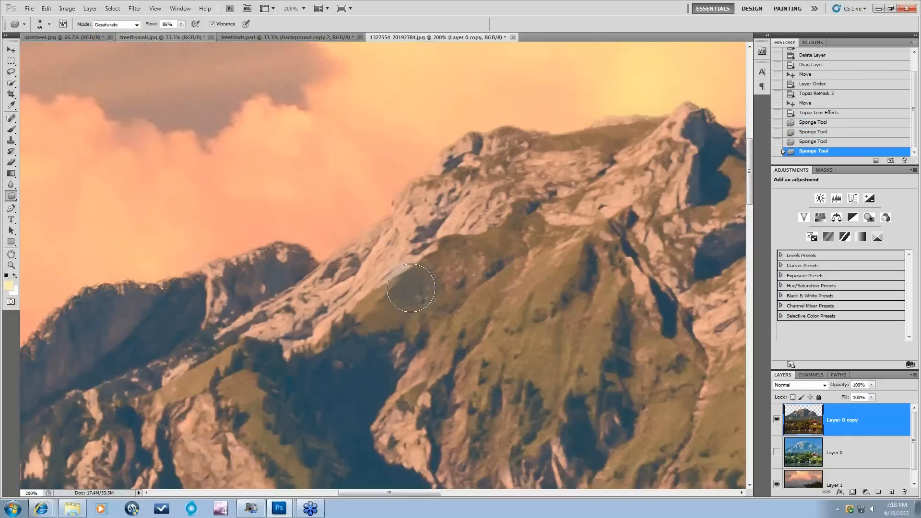
left_click(411, 288)
left_click(410, 285)
left_click(412, 281)
left_click(402, 270)
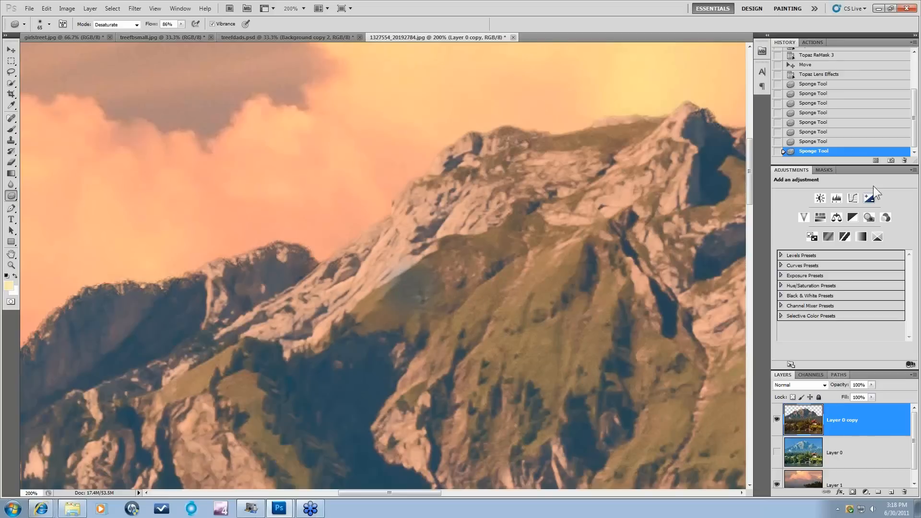
scroll(829, 102, "up", 2)
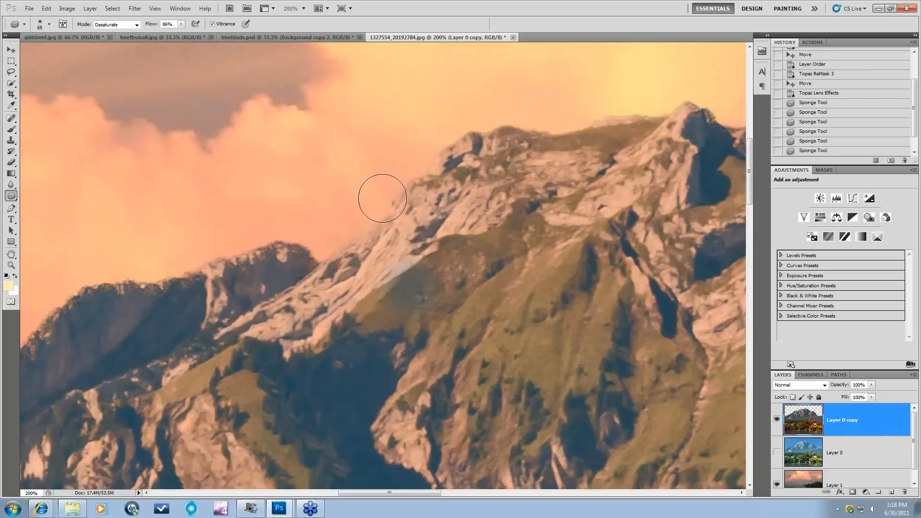
left_click(818, 93)
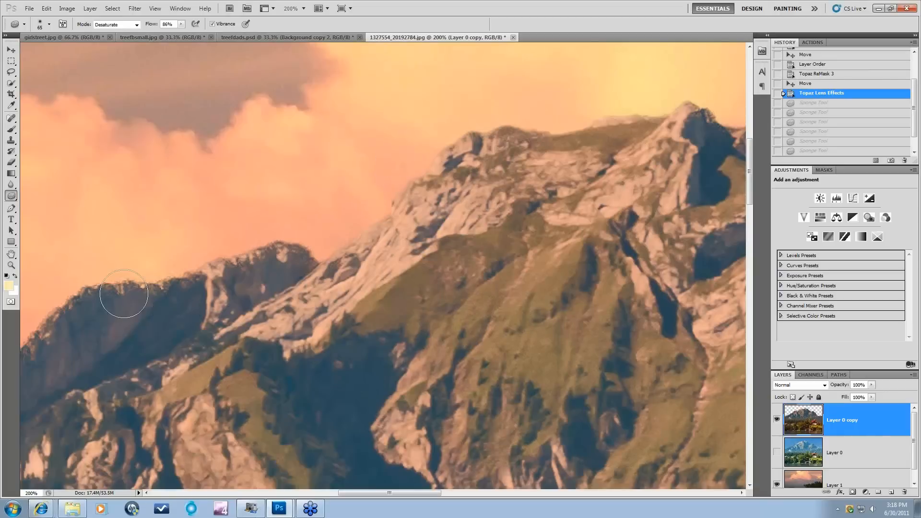
- Set up the Blur tool in Normal mode with 100% strength
left_click(13, 186)
left_click(44, 183)
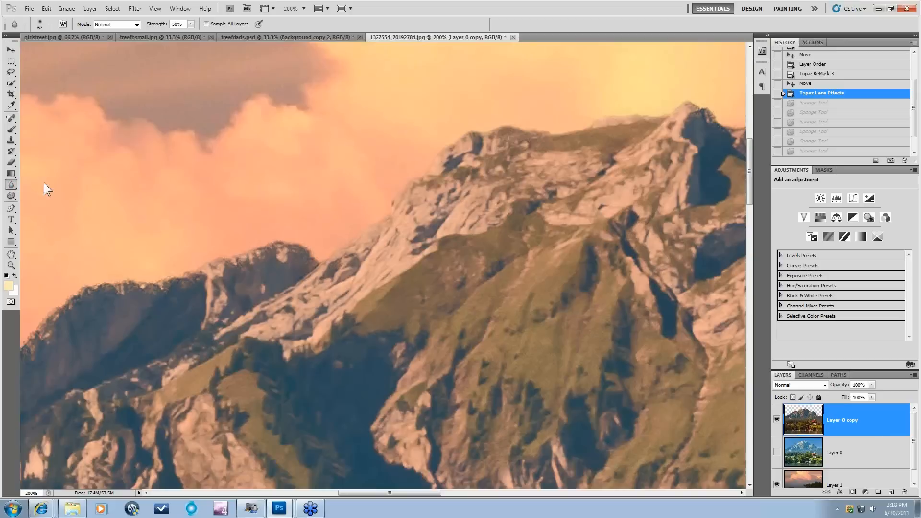
left_click(137, 25)
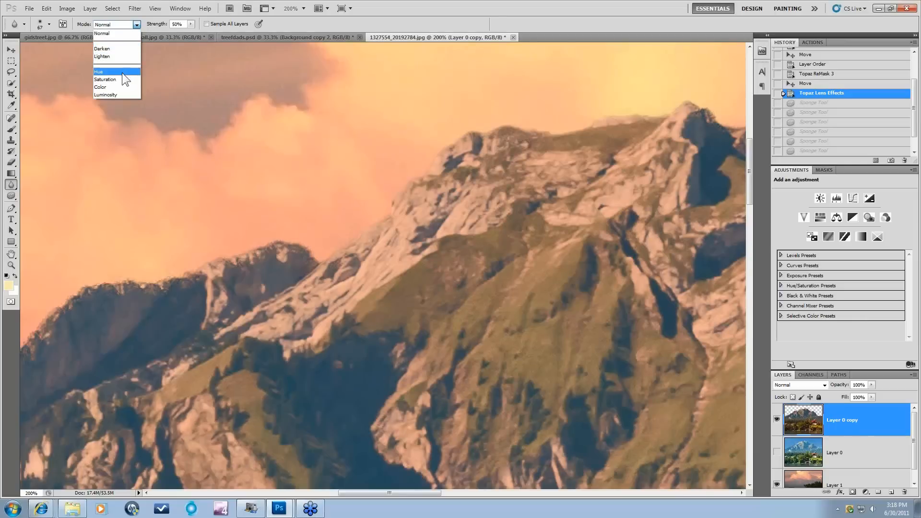
left_click(130, 33)
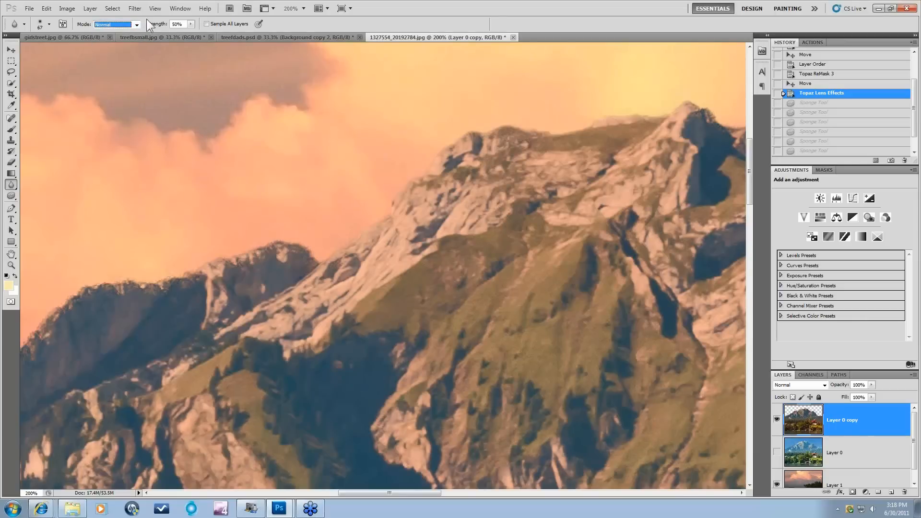
left_click(191, 24)
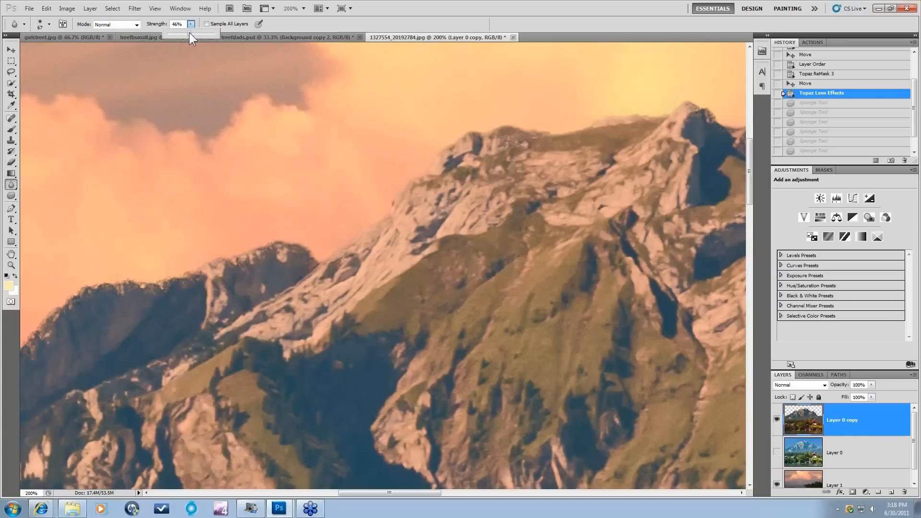
left_click_drag(189, 33, 226, 35)
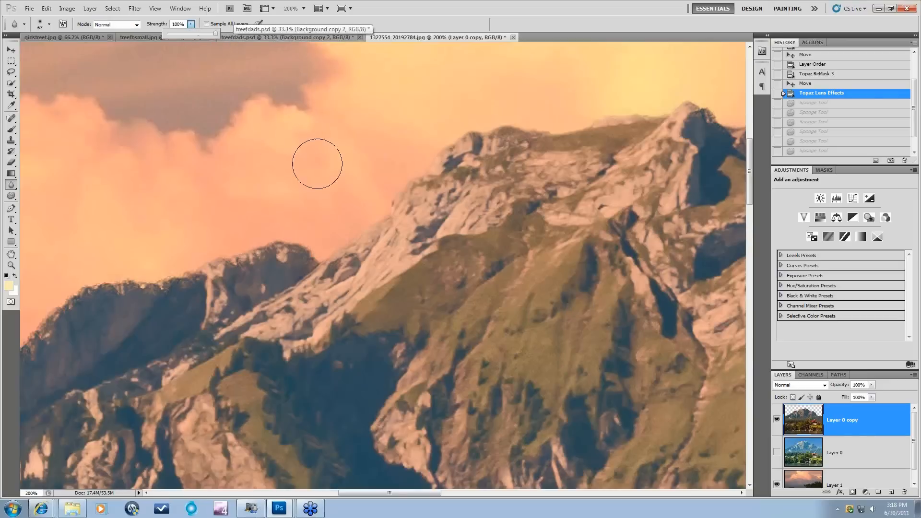
- Try blurring the mountain's ridge line against the sky, and revert the layer to its Topaz Lens Effects state
mouse_move(347, 225)
left_mouse_down()
mouse_move(382, 219)
mouse_move(423, 160)
mouse_move(467, 134)
mouse_move(546, 124)
mouse_move(468, 130)
mouse_move(406, 192)
mouse_move(339, 226)
left_mouse_up()
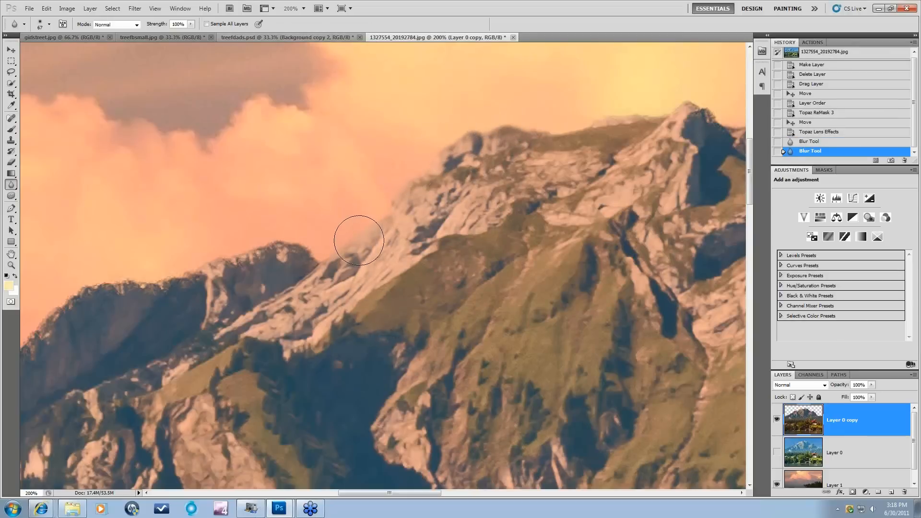
mouse_move(397, 195)
left_mouse_down()
mouse_move(432, 144)
mouse_move(485, 117)
mouse_move(621, 108)
left_mouse_up()
left_click(811, 142)
left_click(813, 133)
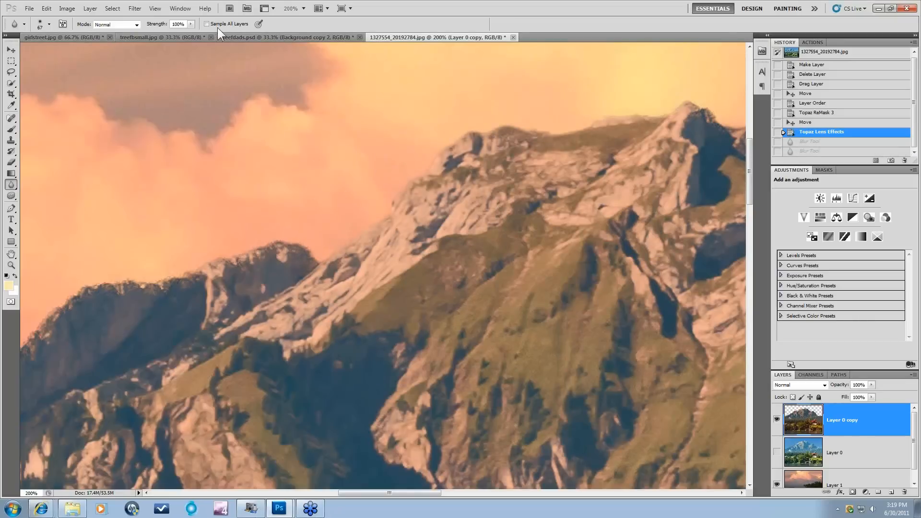
- Set the Blur tool's strength to 41% and its brush size to 10
left_click(191, 23)
mouse_move(188, 33)
left_mouse_down()
mouse_move(151, 35)
mouse_move(162, 33)
left_mouse_up()
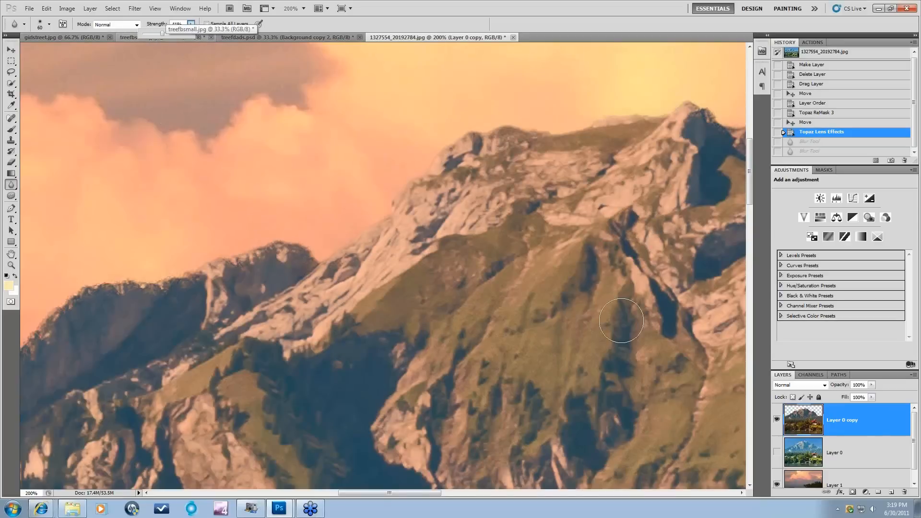
key("bracketleft")
key("bracketleft")
key("bracketleft")
key("bracketleft")
key("bracketleft")
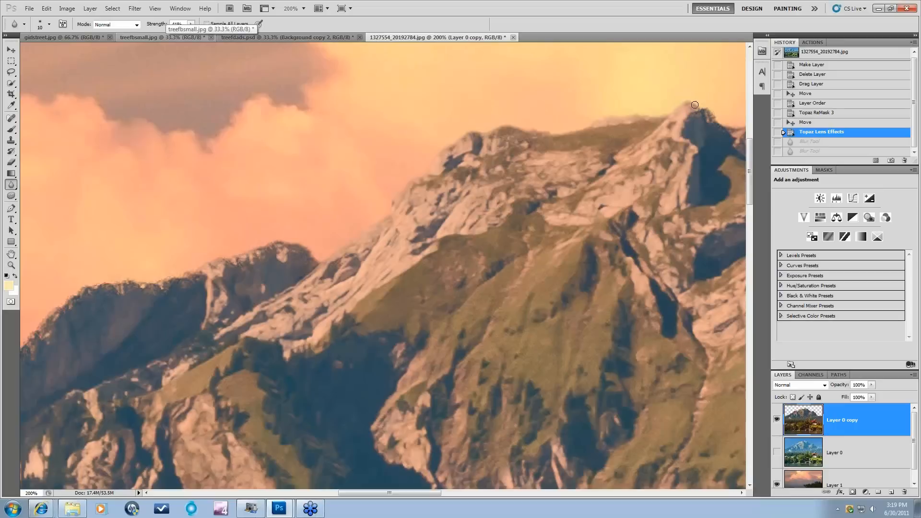
- Soften the mountain's edge beside the rocky peak with the Blur tool, and review the composite at 50% zoom
left_click_drag(721, 126, 724, 128)
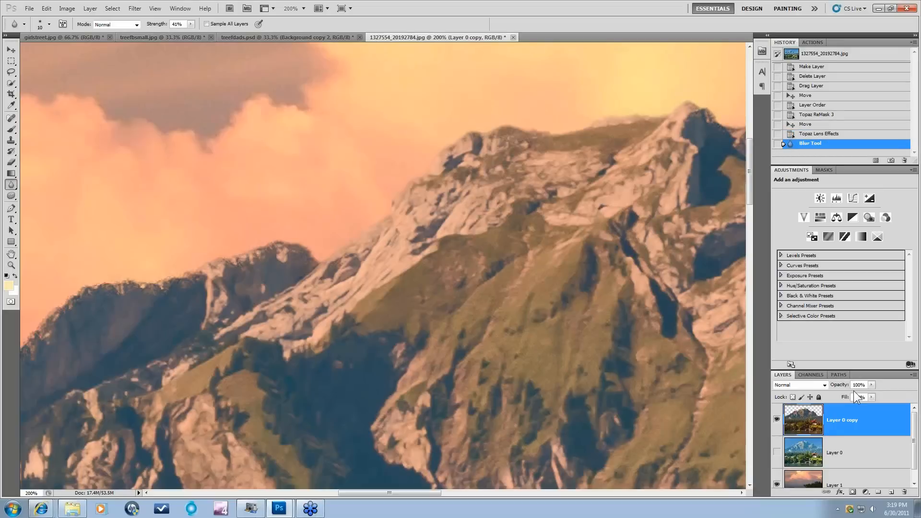
key("ctrl+minus")
key("ctrl+minus")
key("ctrl+minus")
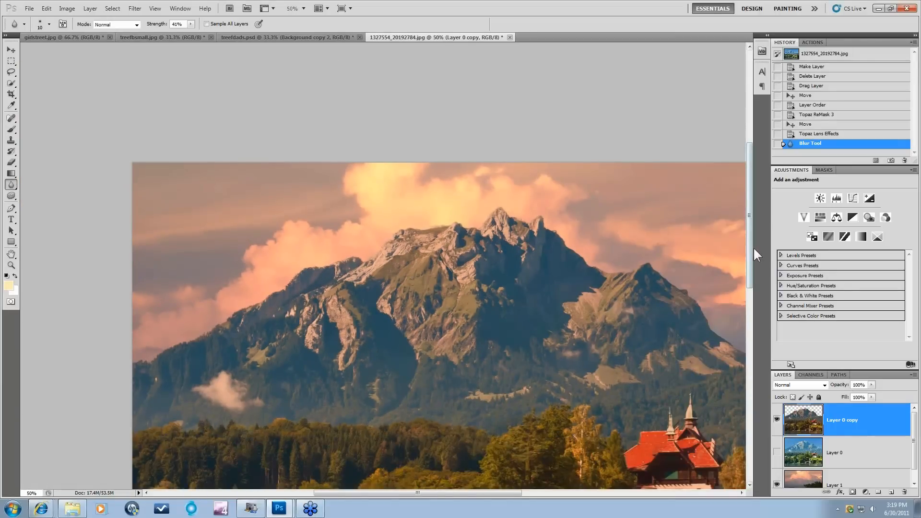
left_click_drag(750, 252, 743, 290)
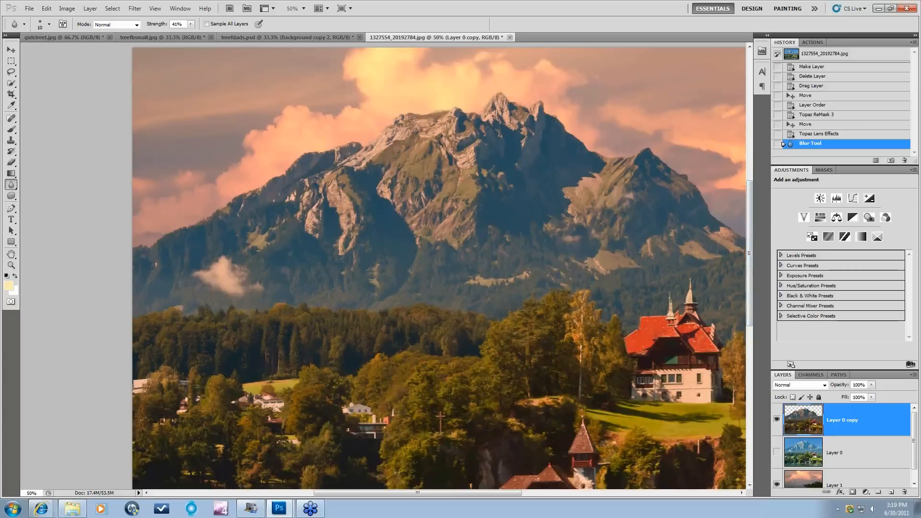
- Select and show Layer 0 with the original blue sky, and open it in Topaz ReMask 3
left_click_drag(439, 493, 466, 494)
key("ctrl+minus")
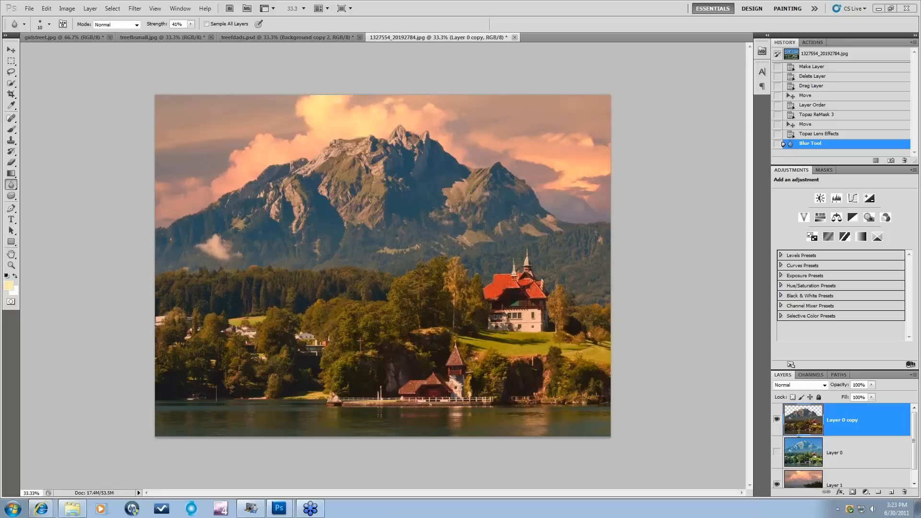
left_click(846, 453)
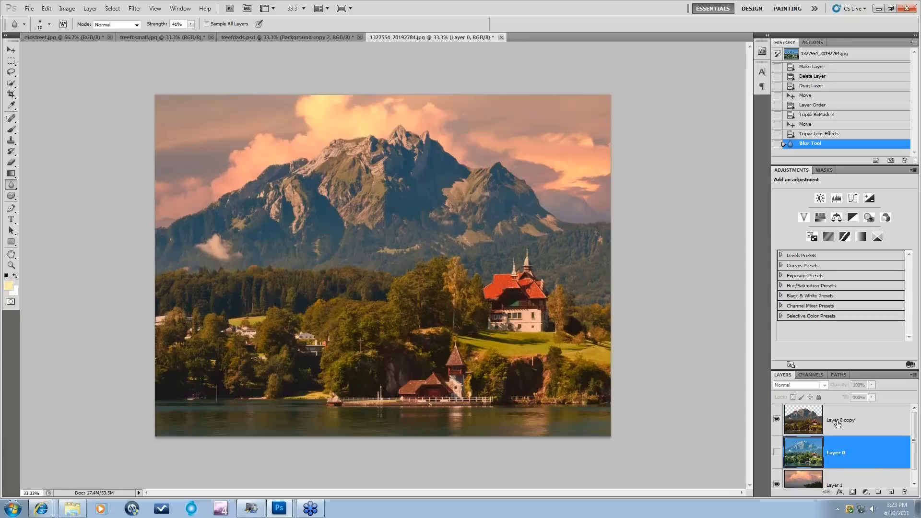
left_click(777, 453)
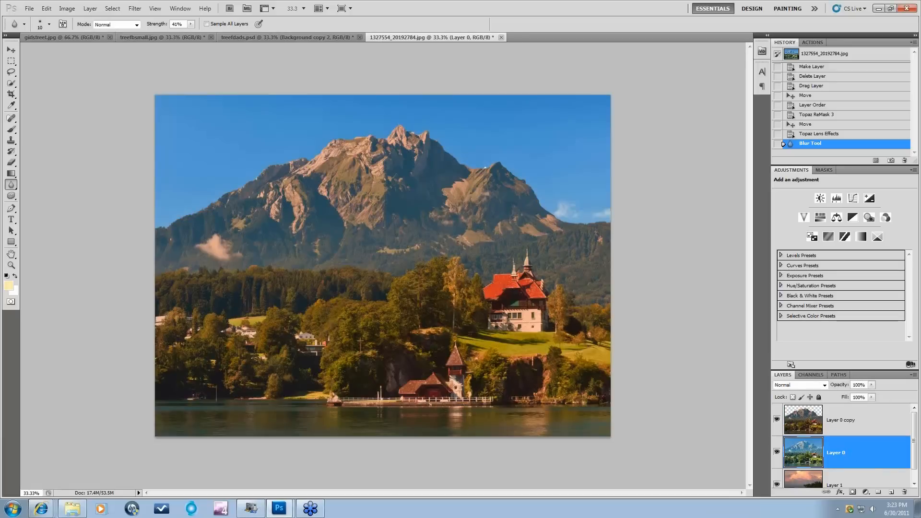
left_click(135, 9)
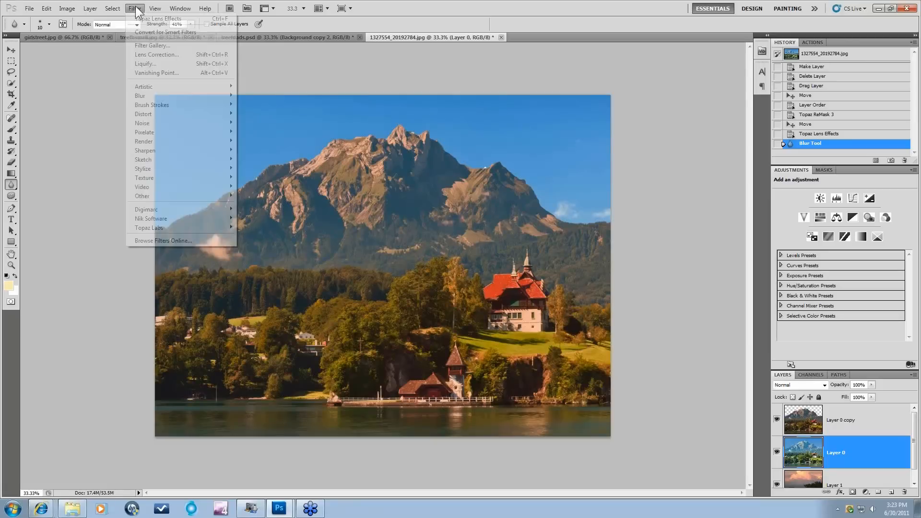
mouse_move(183, 228)
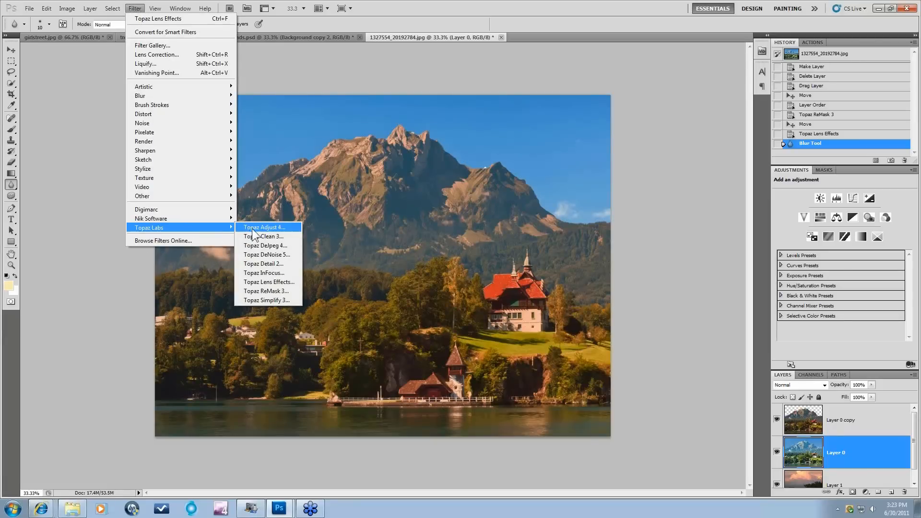
left_click(252, 290)
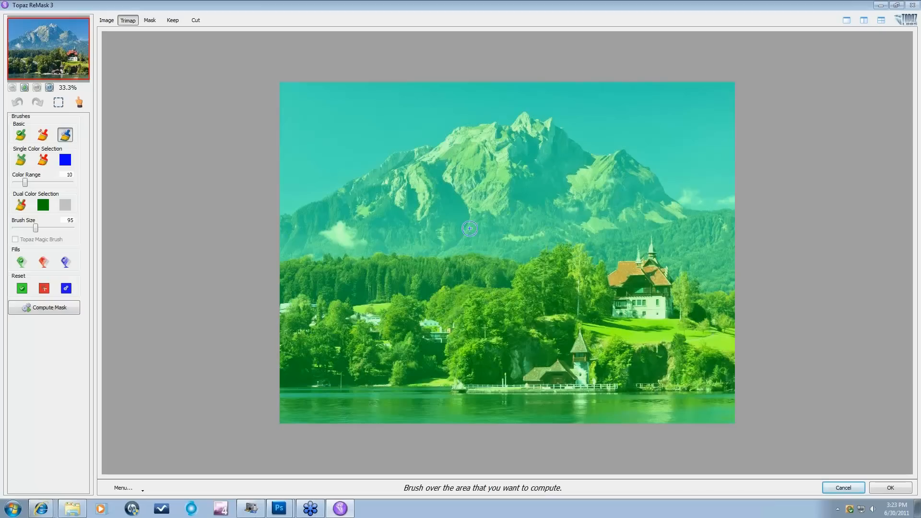
- Trace the mountain's ridge line with the compute brush at size 95, fill the sky as cut area, and compute the mask
mouse_move(282, 220)
left_mouse_down()
mouse_move(458, 126)
mouse_move(526, 114)
mouse_move(588, 150)
mouse_move(625, 152)
mouse_move(679, 201)
mouse_move(738, 214)
left_mouse_up()
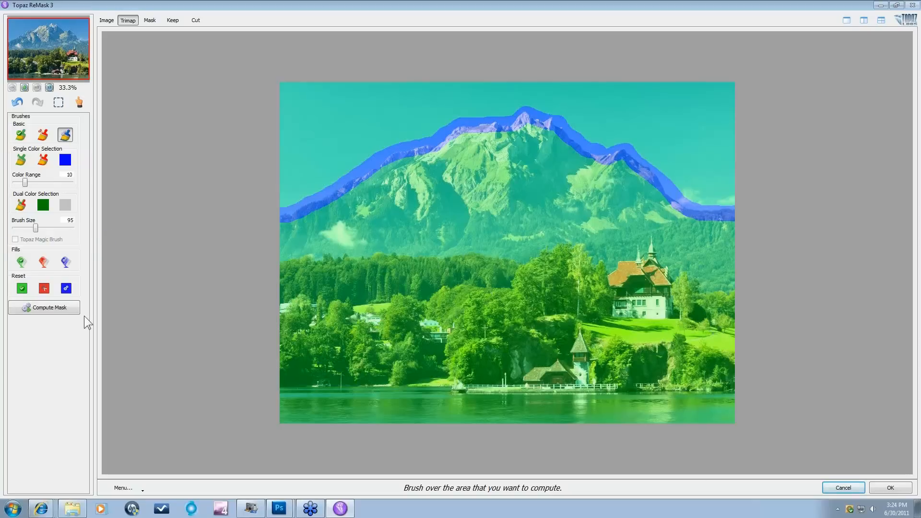
left_click(295, 117)
left_click(43, 261)
left_click(372, 149)
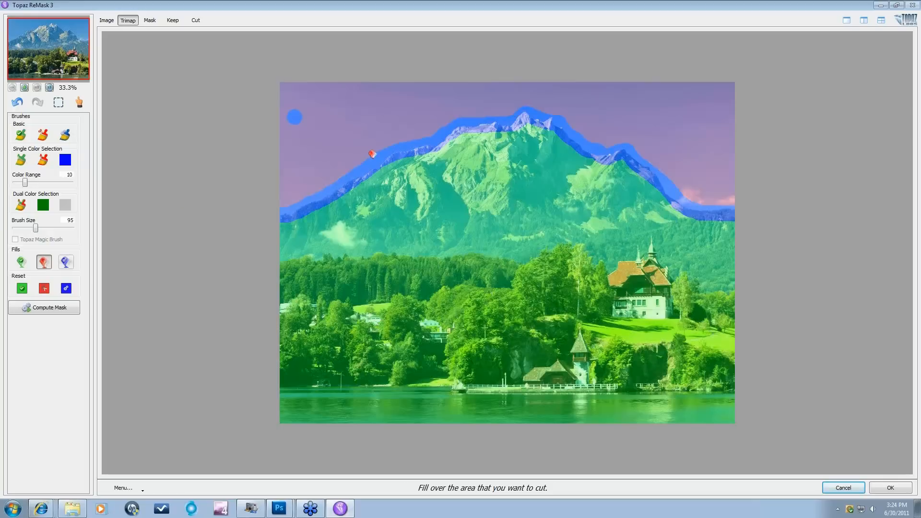
left_click(60, 310)
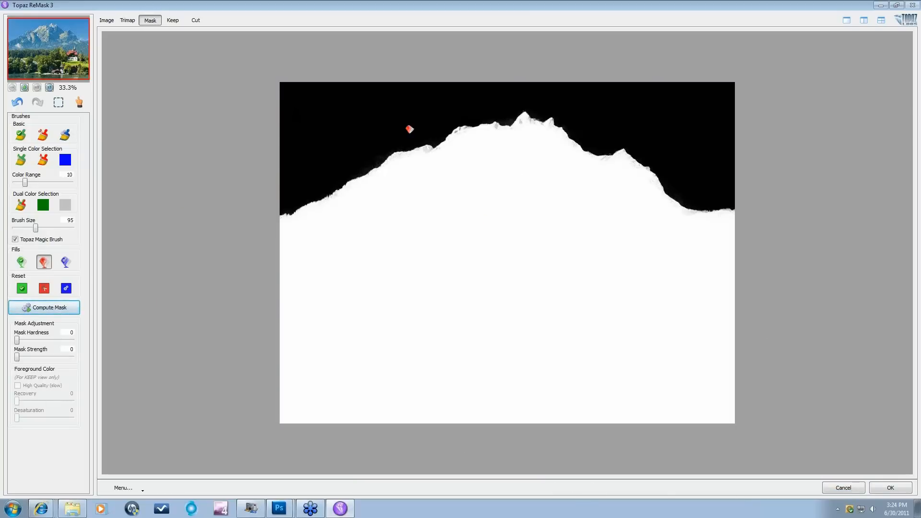
- Compare the original image with the Keep result in a side-by-side split view
left_click(864, 20)
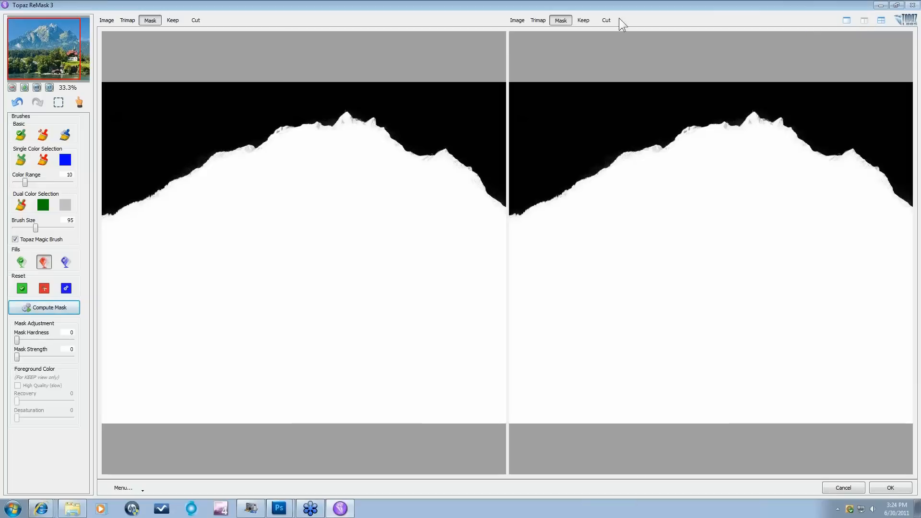
left_click(584, 21)
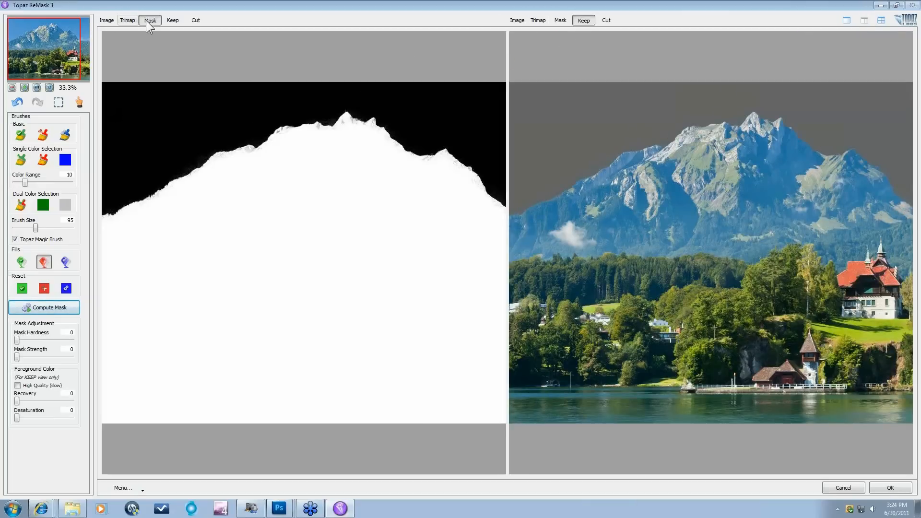
left_click(107, 21)
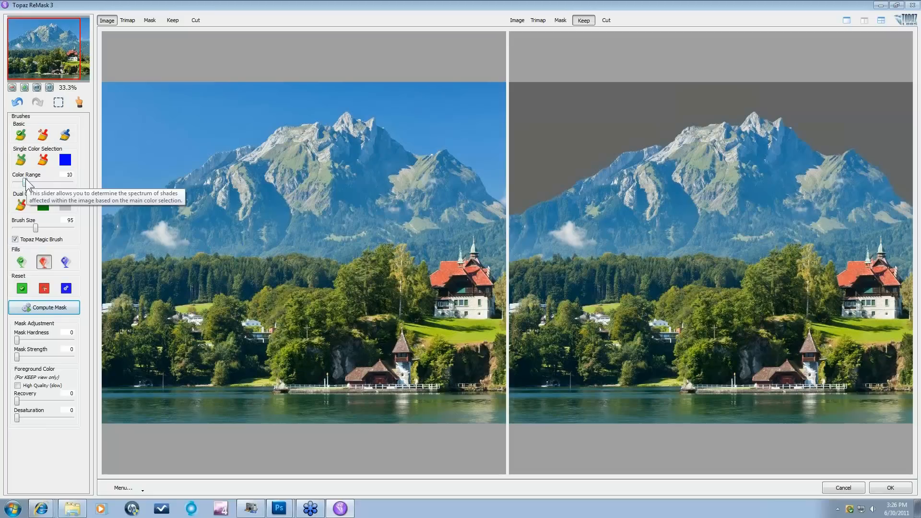
- Sample the sky blue for the single-color background removal brush, and display only the Keep result in a single view
left_click(47, 159)
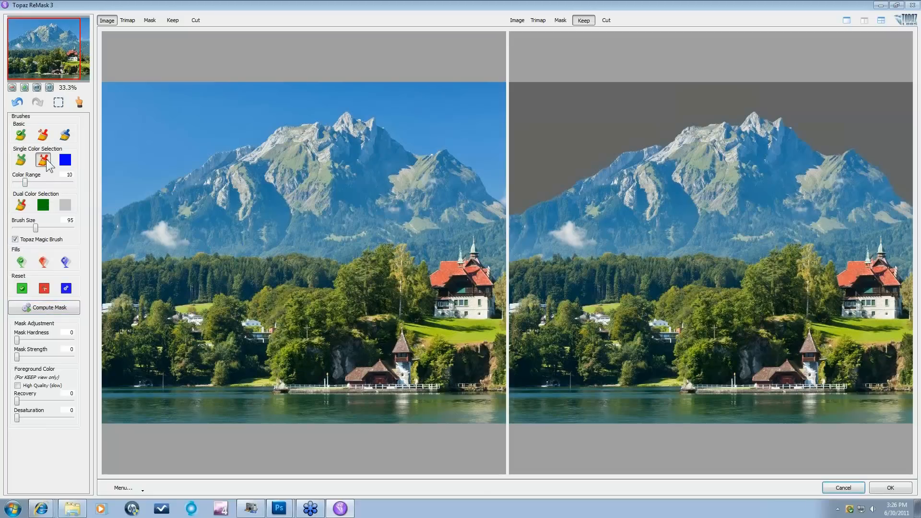
left_click(127, 196)
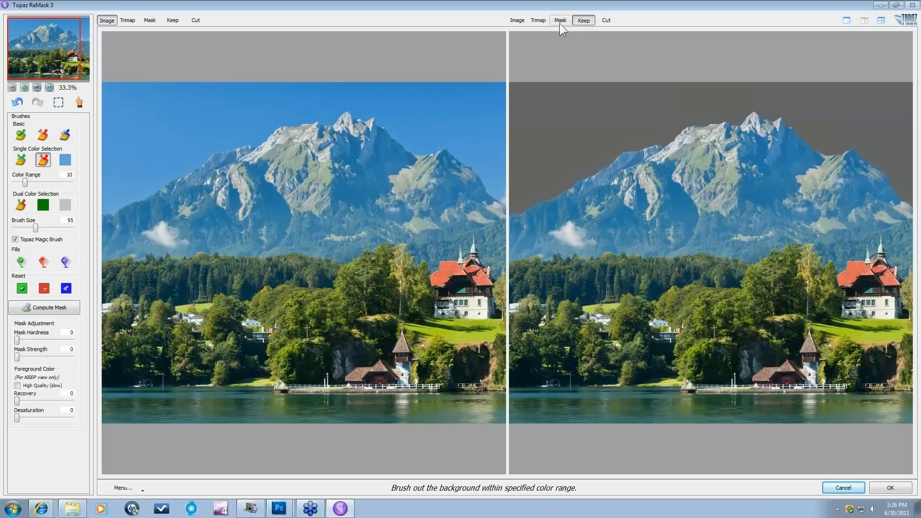
left_click(847, 21)
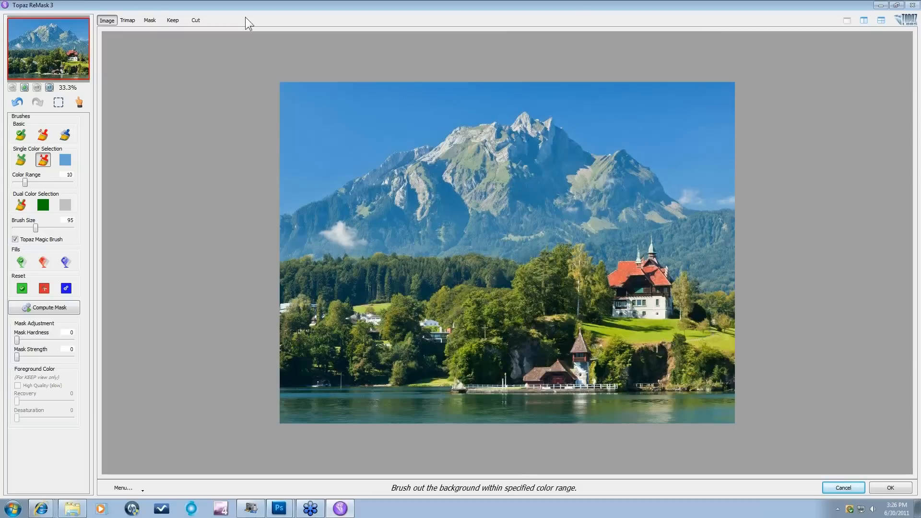
left_click(173, 21)
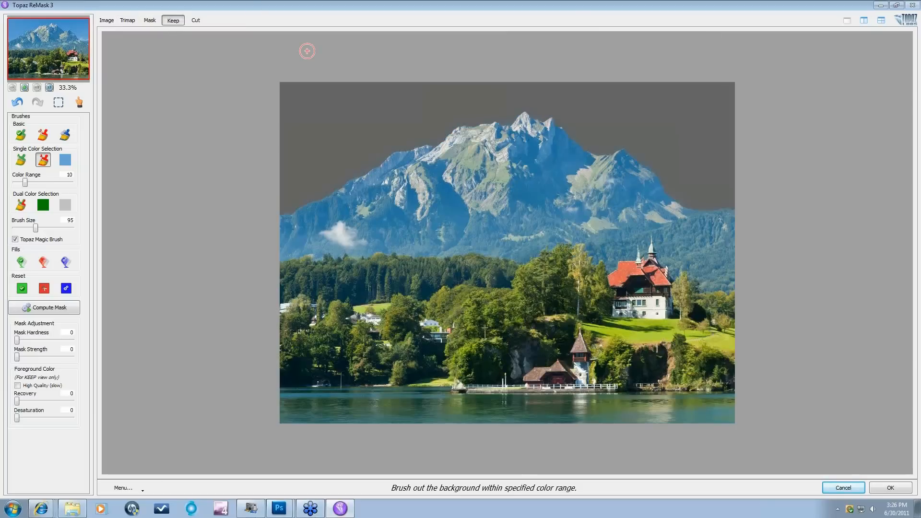
scroll(307, 51, "up", 1)
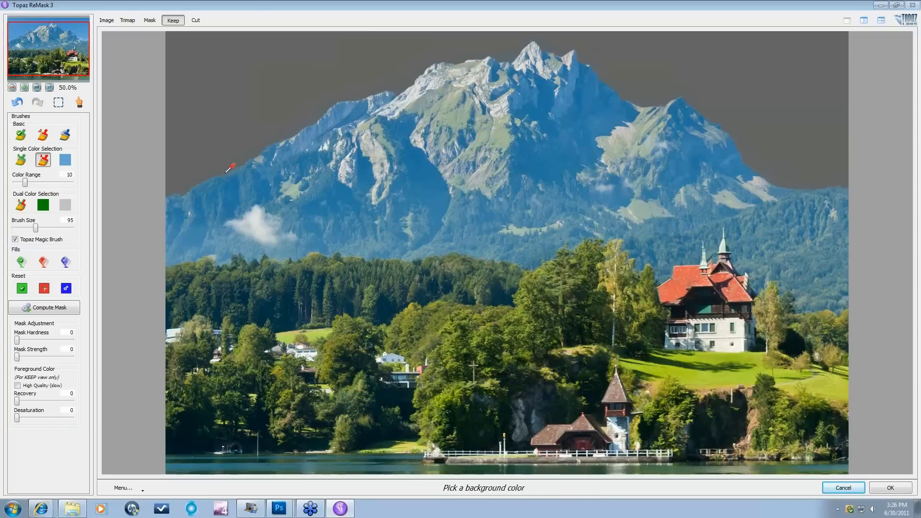
left_click(18, 103)
left_click(38, 103)
- Try brushing out blue fringing along the smaller peak's outer slope with Color Range 50, compare before and after, and undo the stroke
left_click_drag(24, 181, 103, 192)
left_click(747, 139)
mouse_move(748, 162)
left_mouse_down()
mouse_move(793, 191)
mouse_move(903, 207)
left_mouse_up()
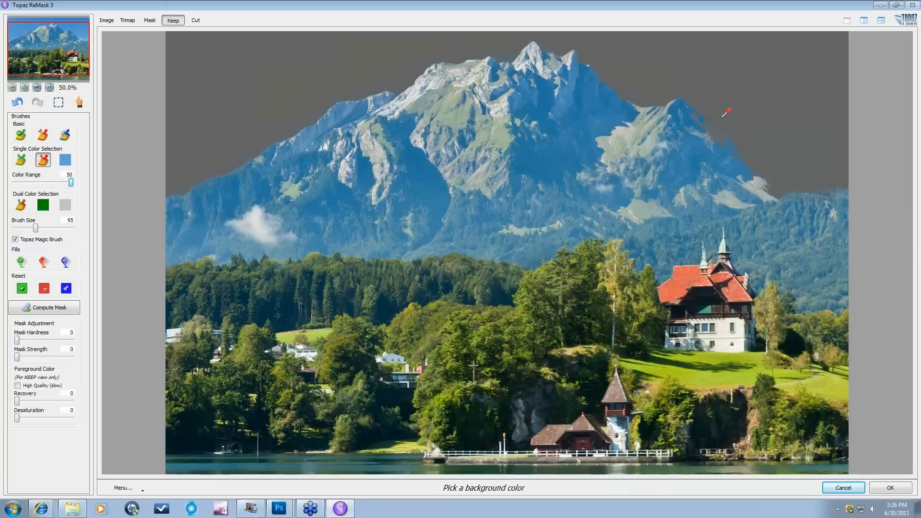
left_click(16, 103)
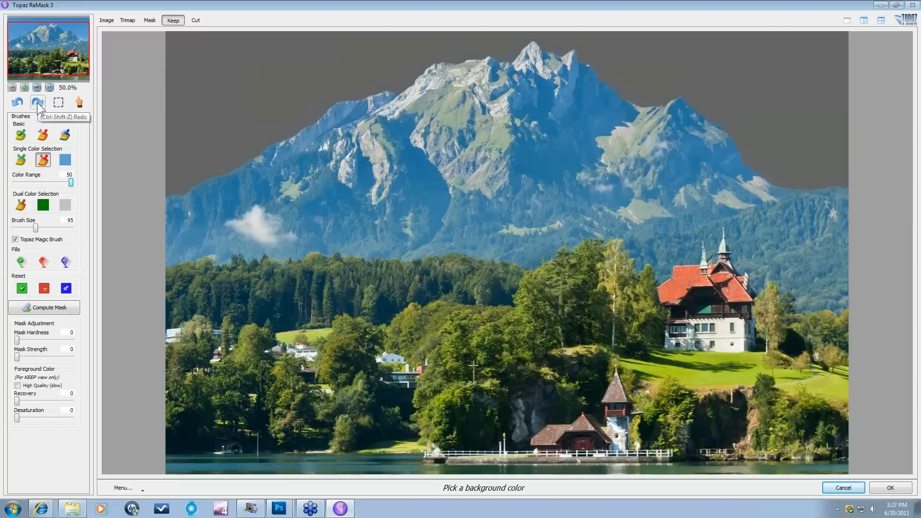
left_click(37, 104)
left_click(19, 103)
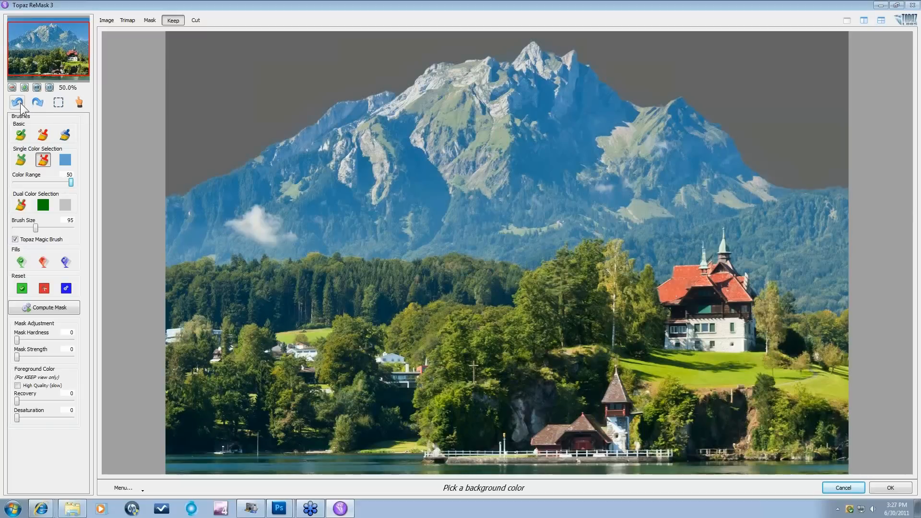
left_click(38, 103)
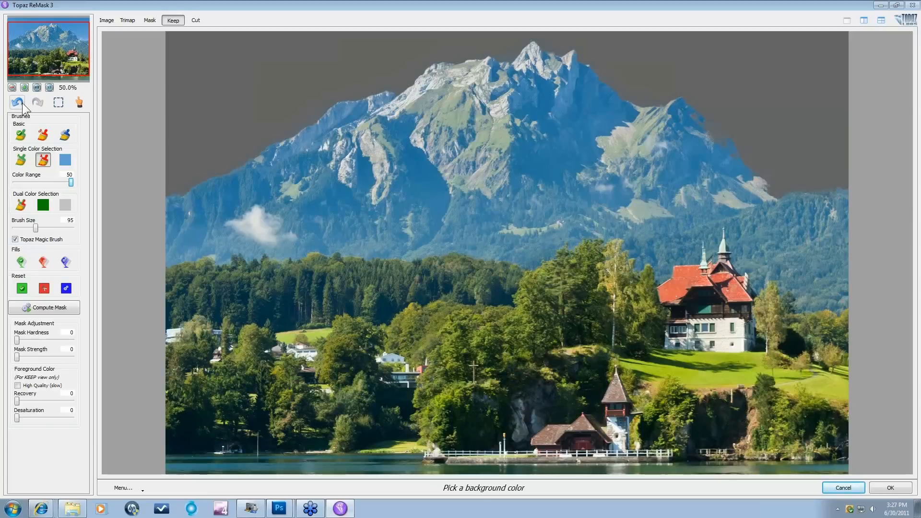
left_click(18, 103)
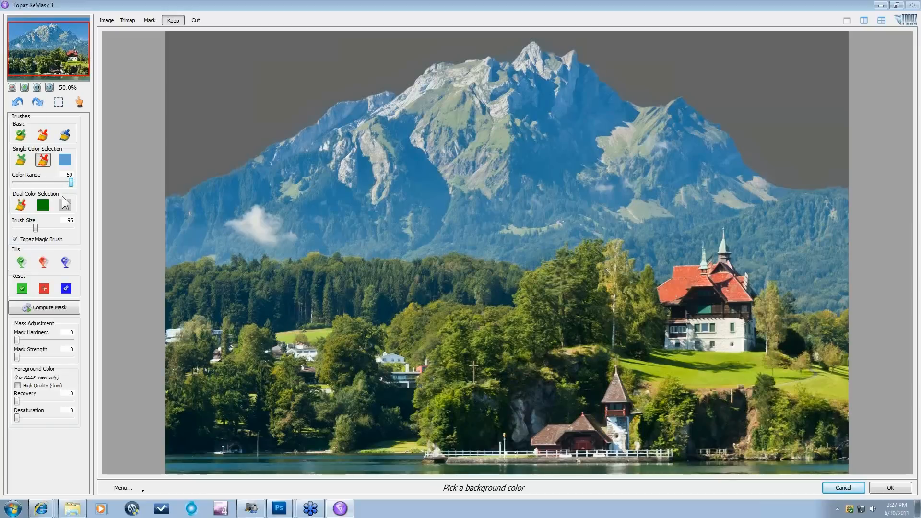
- Set the Color Range of the single-color background brush to 13
left_click_drag(70, 183, 34, 186)
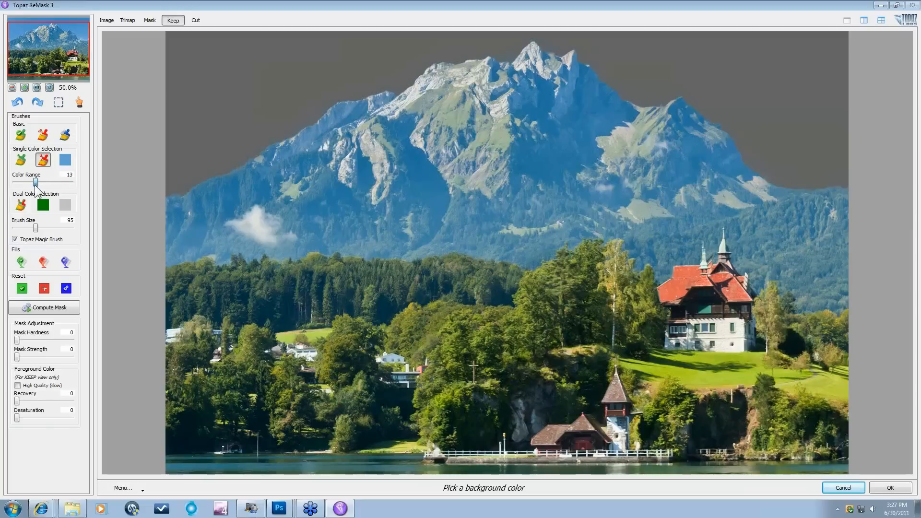